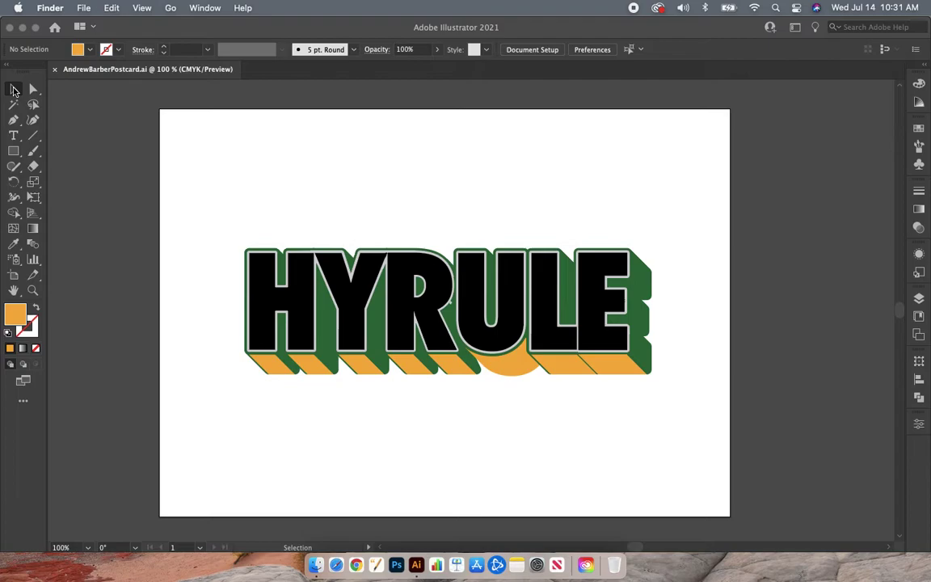
Step: Select the entire HYRULE lettering artwork, copy it and paste the copy in front of the original
{"action": "left_click", "coordinate": [203, 202]}
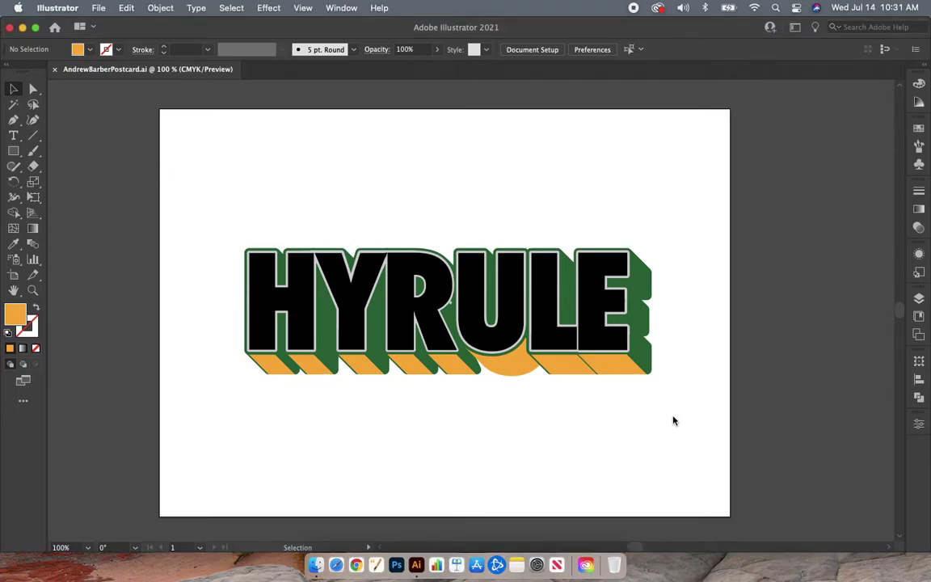
{"action": "left_click_drag", "start_coordinate": [210, 214], "coordinate": [684, 419]}
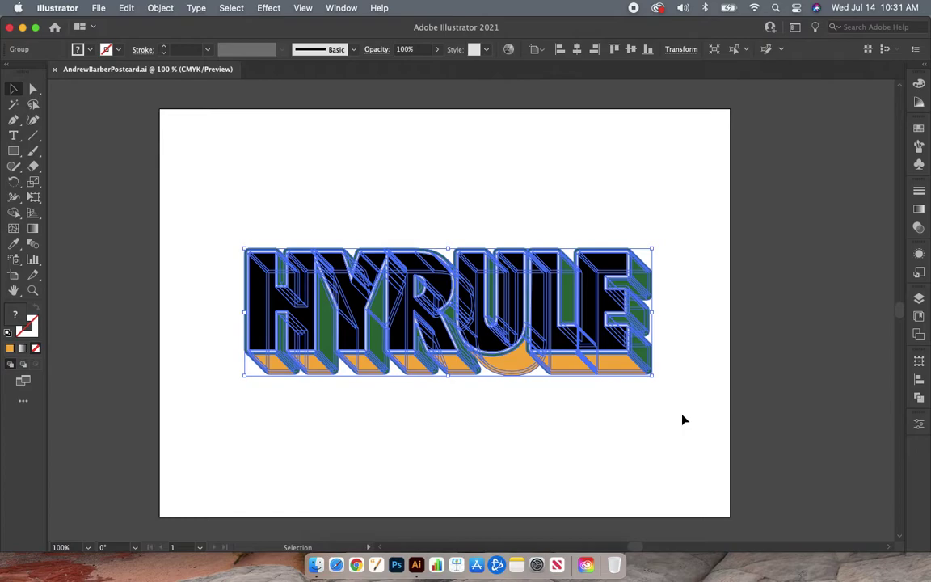
{"action": "left_click", "coordinate": [126, 8]}
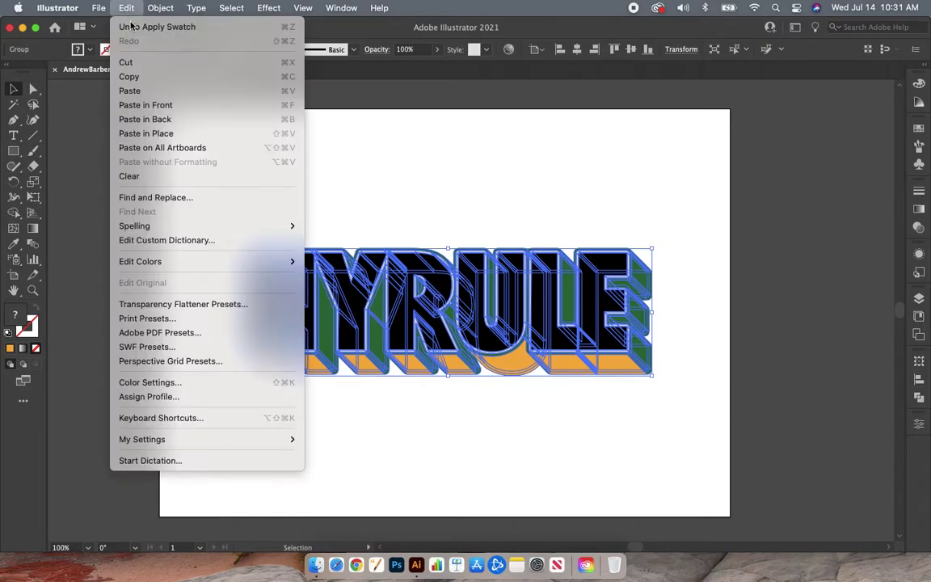
{"action": "left_click", "coordinate": [165, 77]}
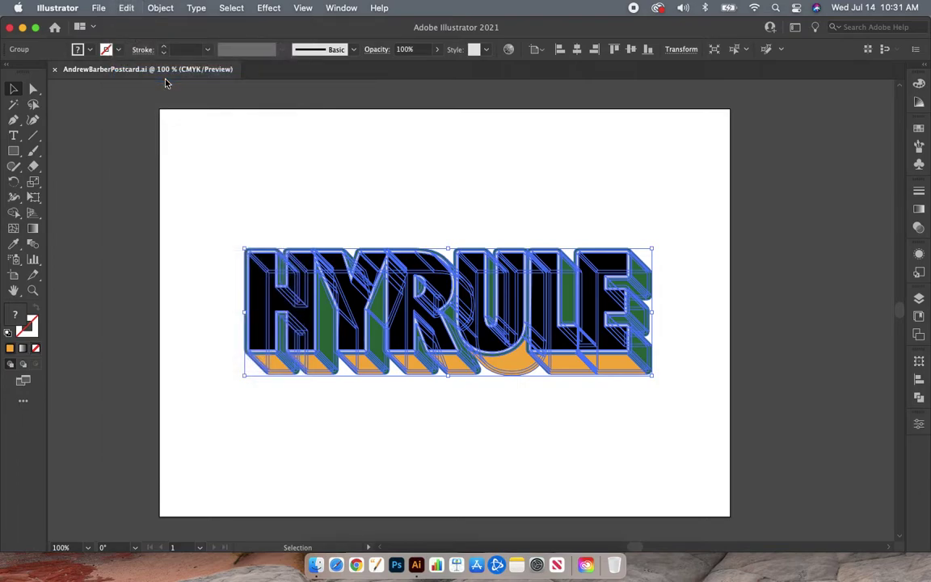
{"action": "left_click", "coordinate": [127, 8]}
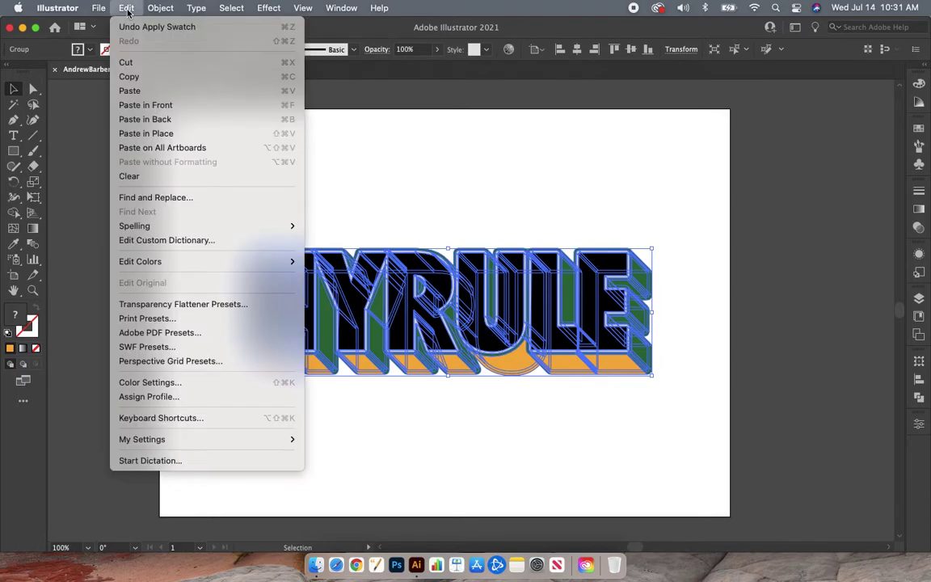
{"action": "left_click", "coordinate": [200, 106]}
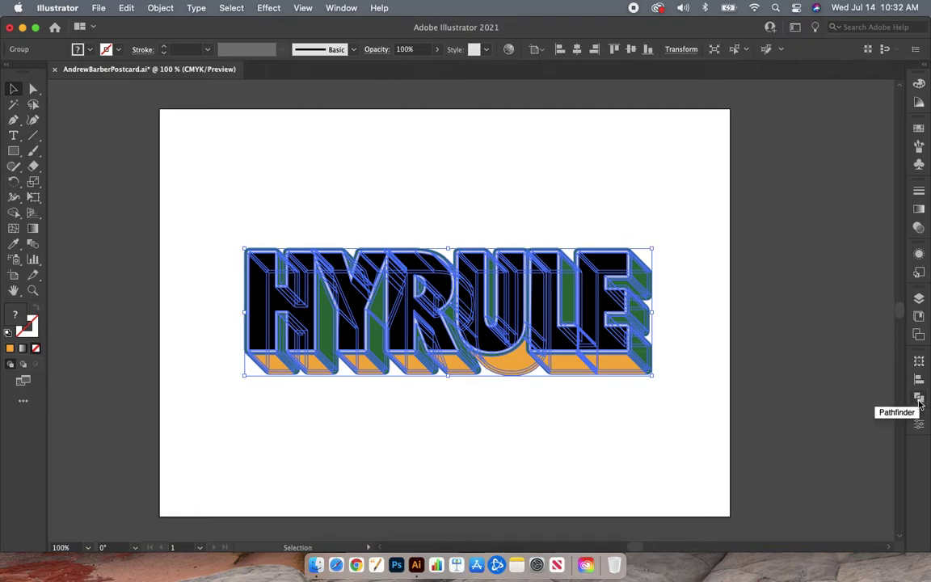
Step: Merge the pasted copy of the lettering into one silhouette with the Pathfinder Unite shape mode
{"action": "left_click", "coordinate": [919, 400]}
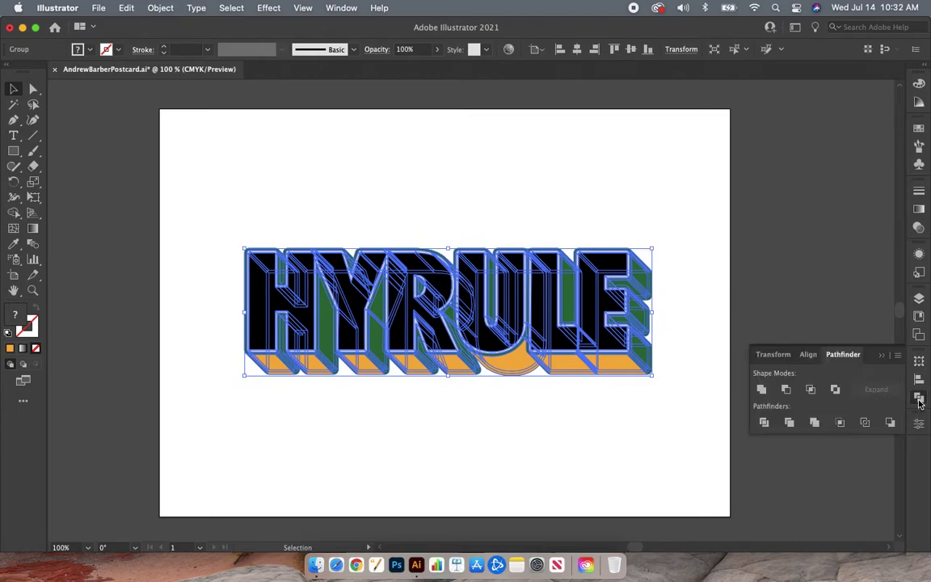
{"action": "left_click", "coordinate": [919, 400]}
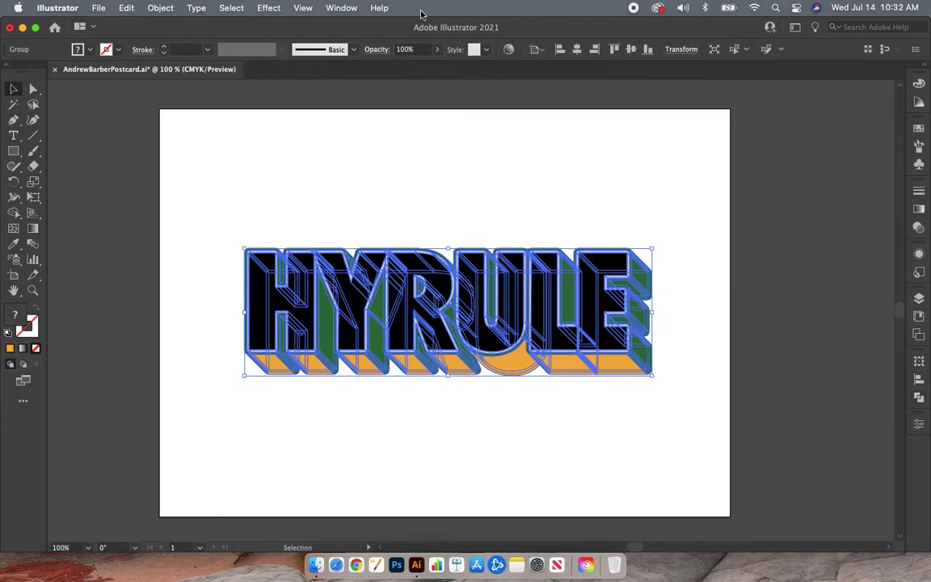
{"action": "left_click", "coordinate": [341, 8]}
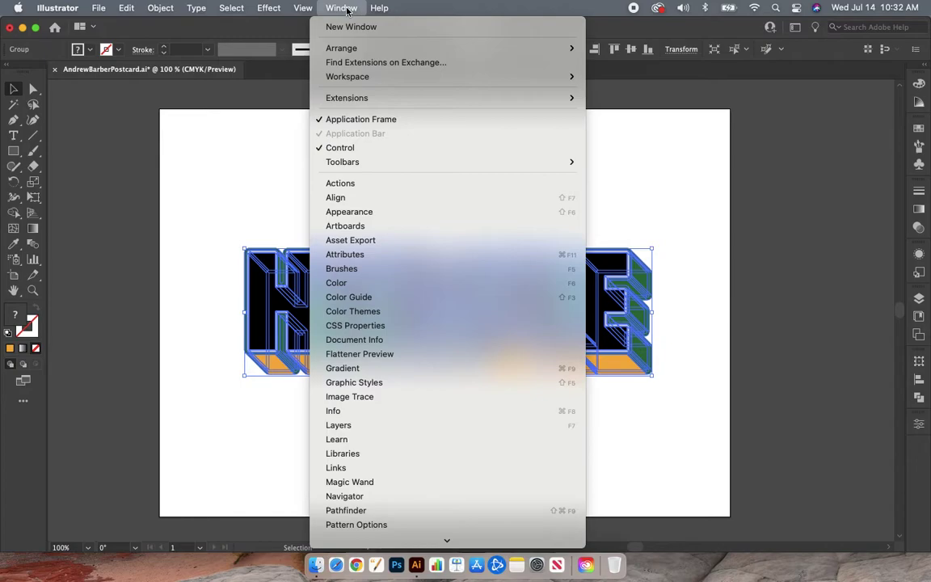
{"action": "left_click", "coordinate": [360, 511]}
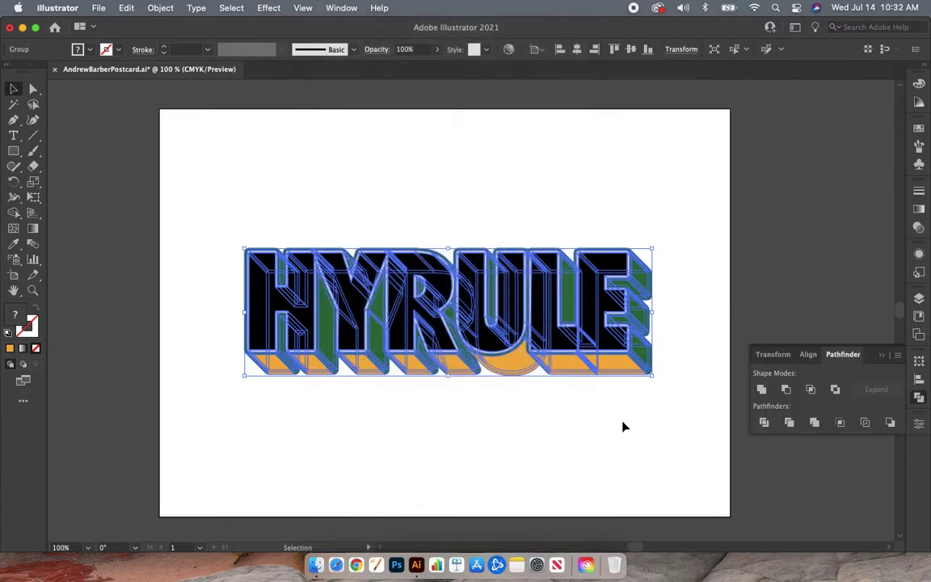
{"action": "left_click", "coordinate": [761, 390]}
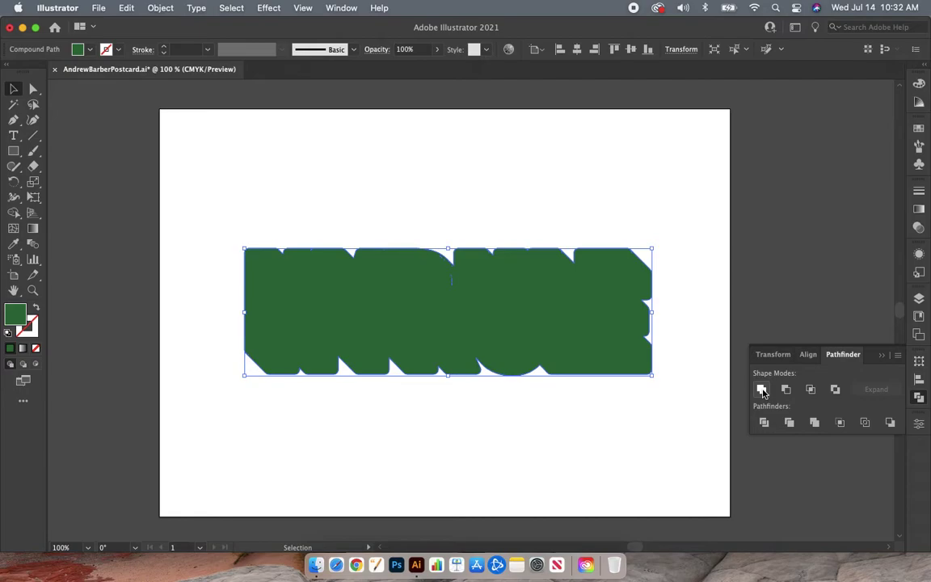
Step: Send the united green silhouette to the back, behind the original lettering
{"action": "right_click", "coordinate": [519, 321]}
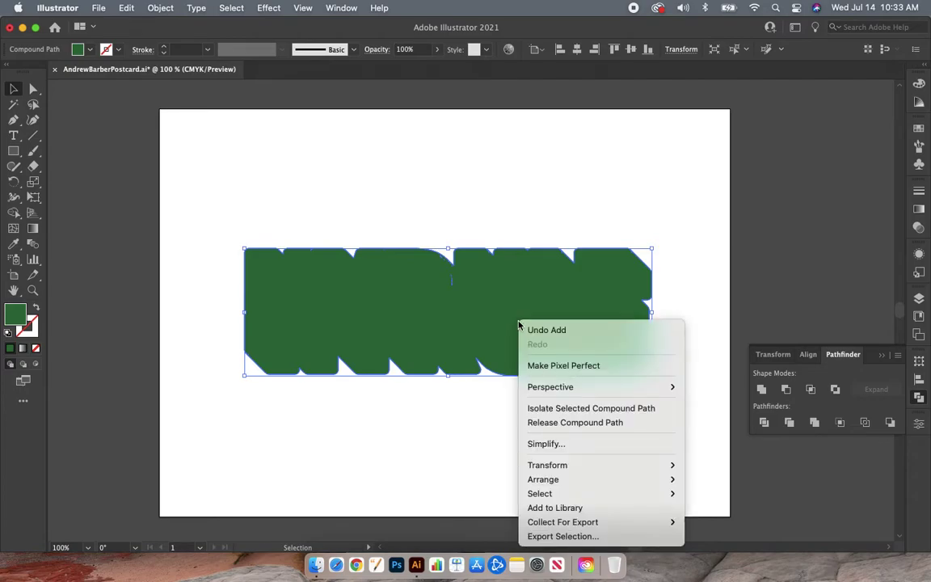
{"action": "mouse_move", "coordinate": [549, 481]}
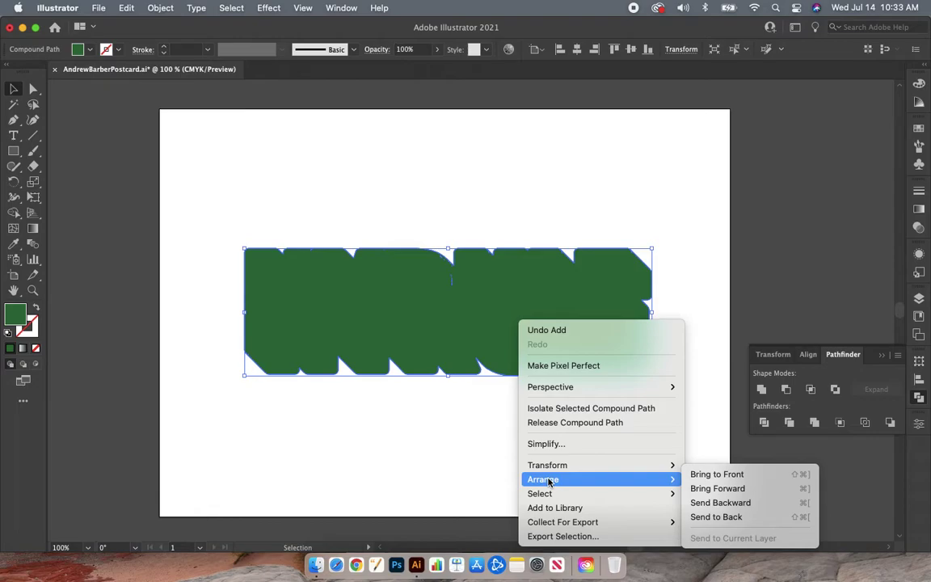
{"action": "left_click", "coordinate": [713, 518]}
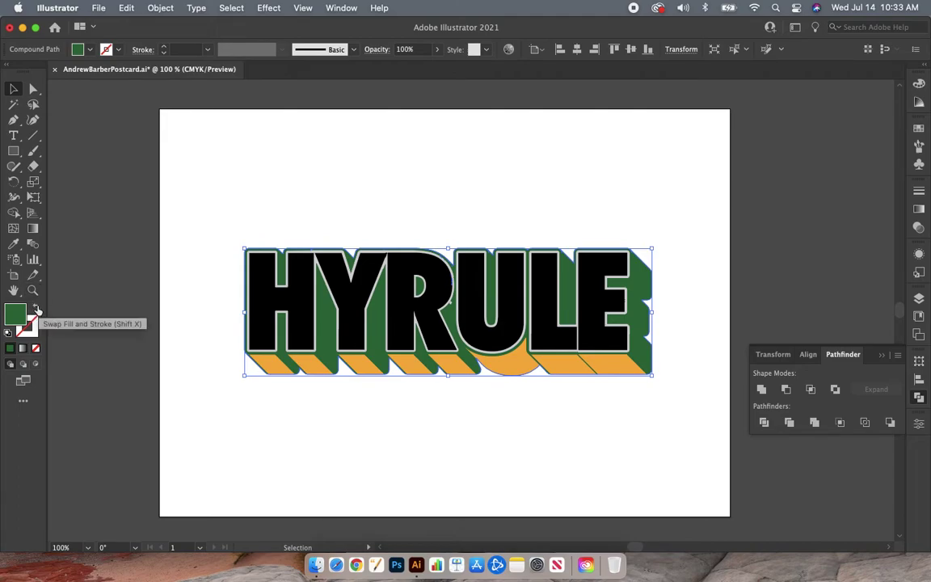
Step: Swap the silhouette's fill and stroke, giving it a green stroke and no fill
{"action": "left_click", "coordinate": [37, 310]}
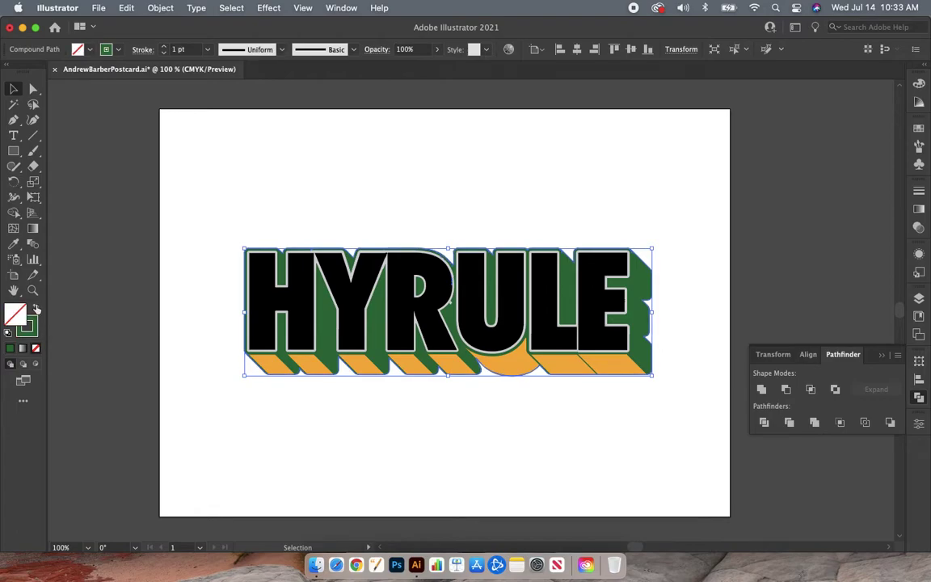
{"action": "left_click", "coordinate": [36, 309]}
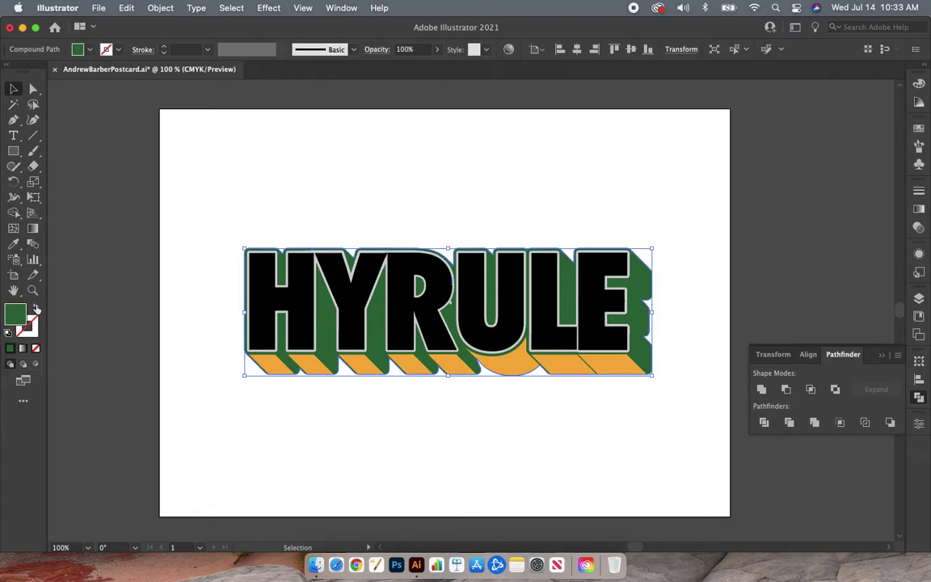
{"action": "left_click", "coordinate": [36, 309]}
{"action": "left_click", "coordinate": [37, 310]}
{"action": "left_click", "coordinate": [37, 310]}
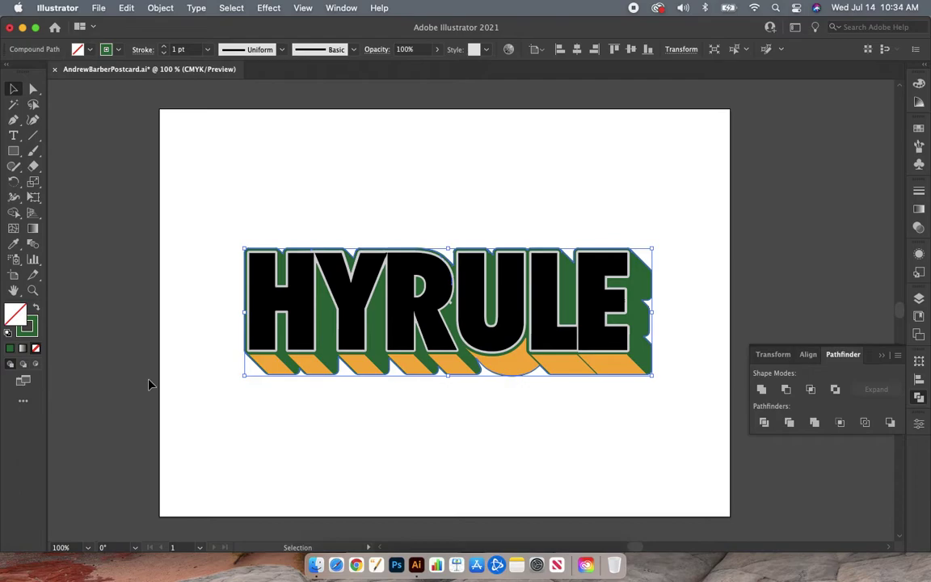
{"action": "left_click", "coordinate": [919, 397]}
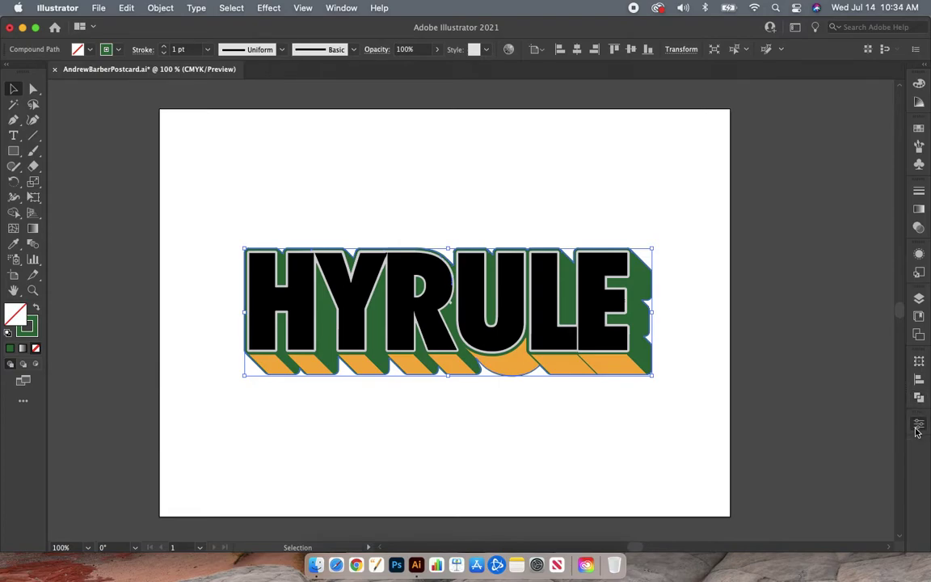
{"action": "left_click", "coordinate": [918, 425]}
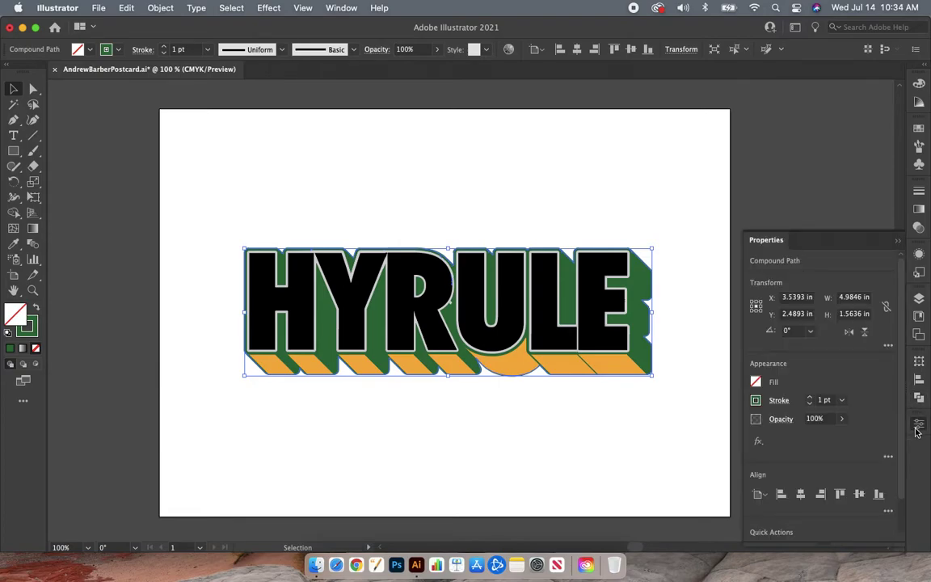
{"action": "left_click", "coordinate": [919, 428]}
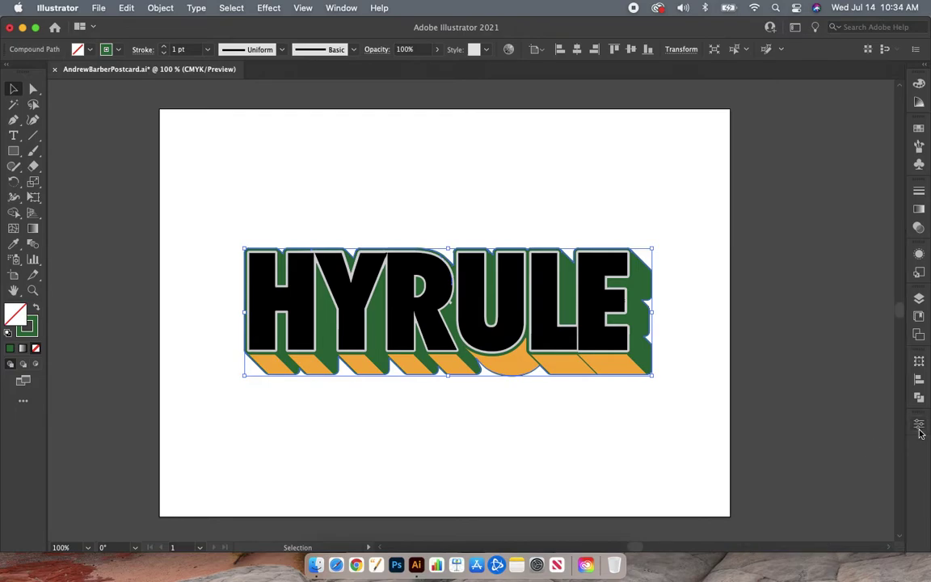
{"action": "left_click", "coordinate": [919, 429]}
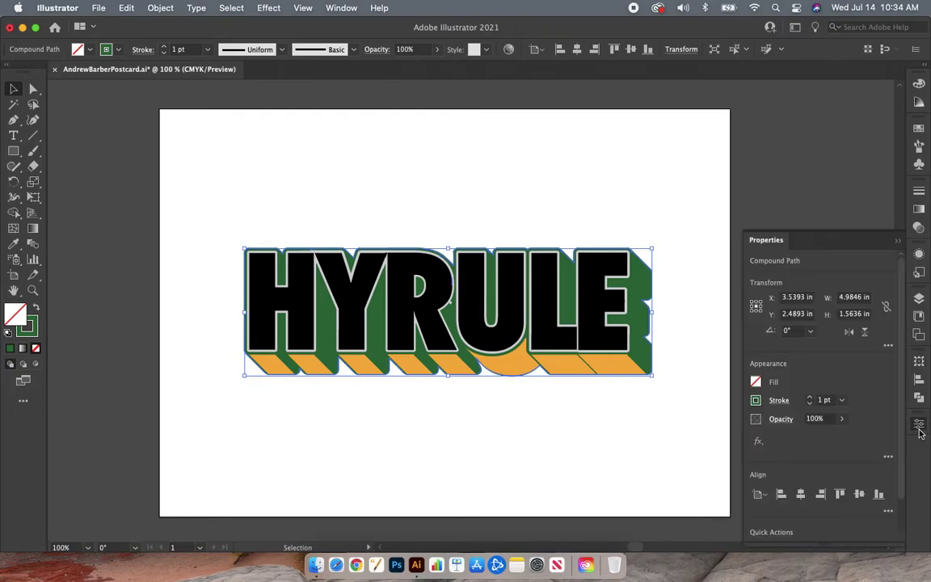
{"action": "left_click", "coordinate": [919, 428]}
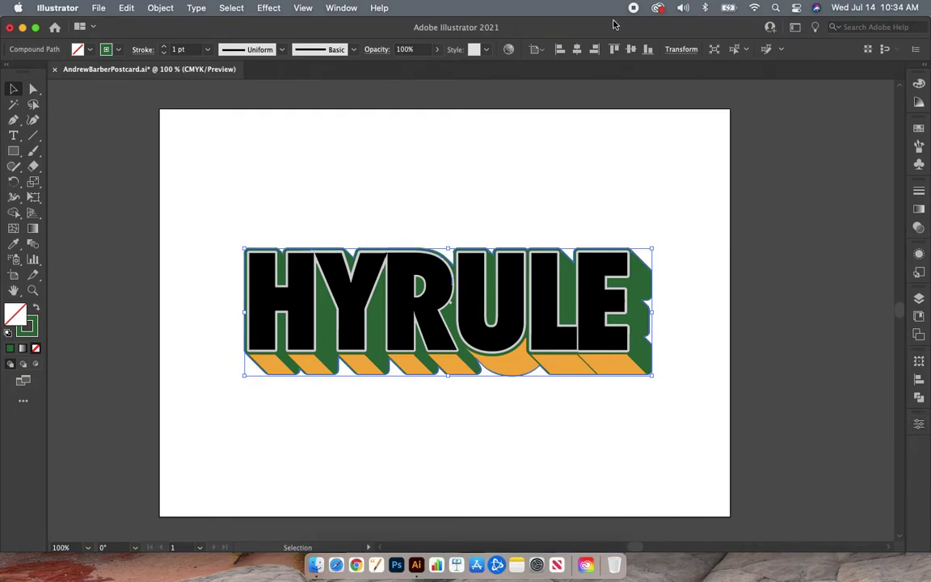
Step: Try a 2 pt stroke weight on the silhouette outline behind the lettering, and undo it
{"action": "left_click", "coordinate": [341, 8]}
{"action": "scroll", "coordinate": [373, 502], "scroll_direction": "down", "scroll_amount": 4}
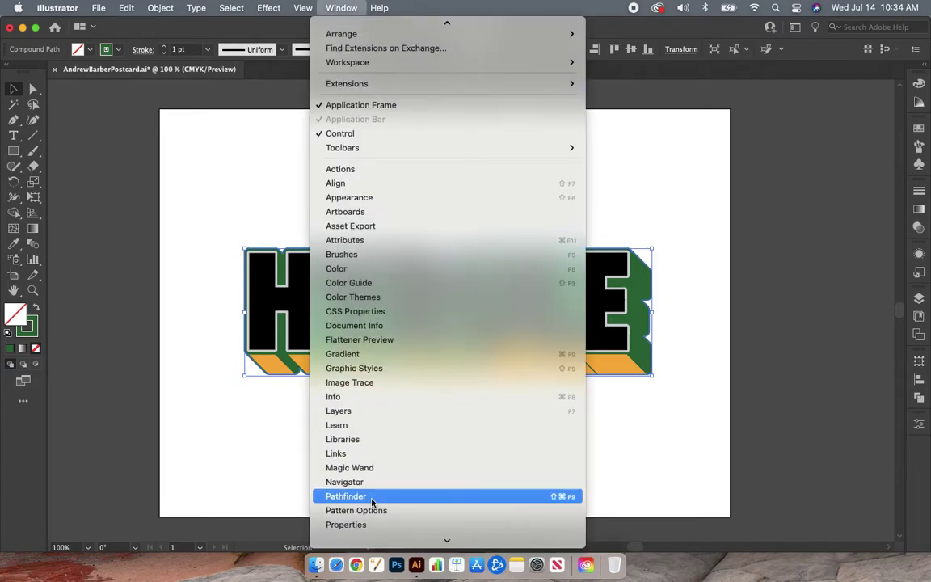
{"action": "left_click", "coordinate": [373, 488]}
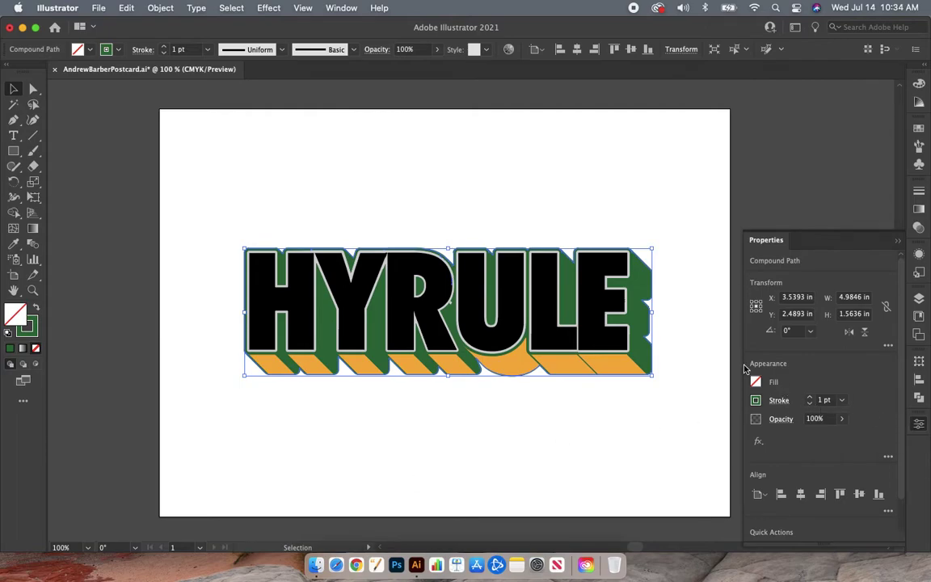
{"action": "left_click", "coordinate": [810, 398]}
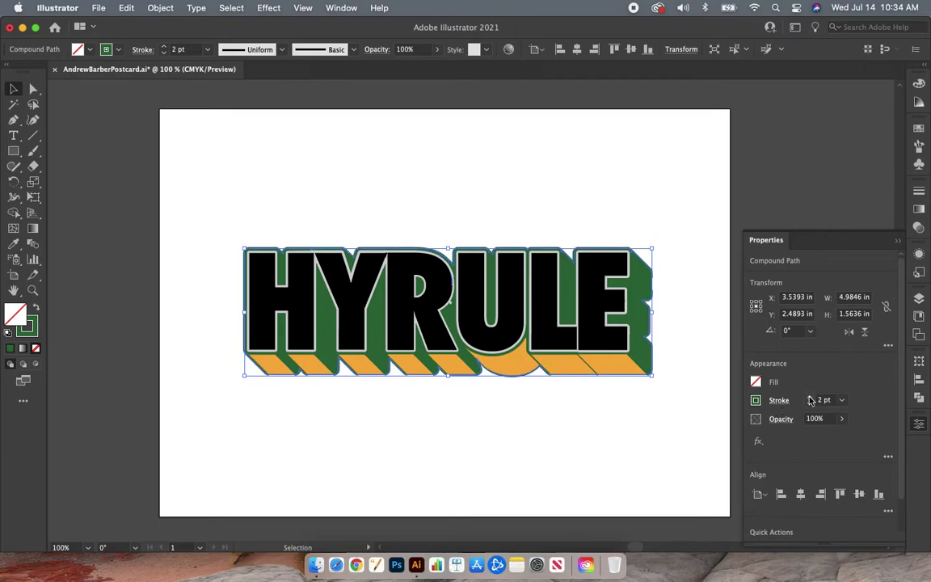
{"action": "left_click", "coordinate": [918, 425]}
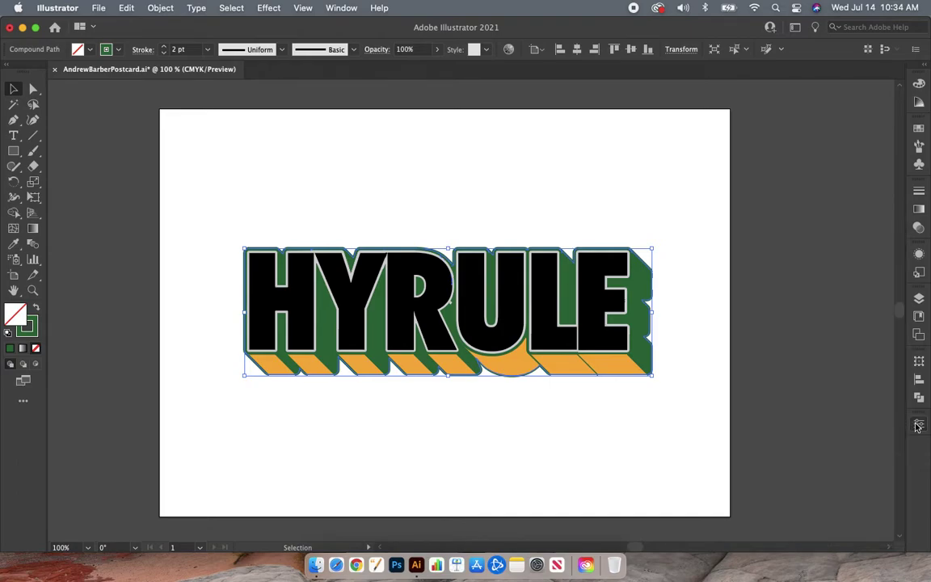
{"action": "left_click", "coordinate": [918, 425]}
{"action": "left_click", "coordinate": [788, 386]}
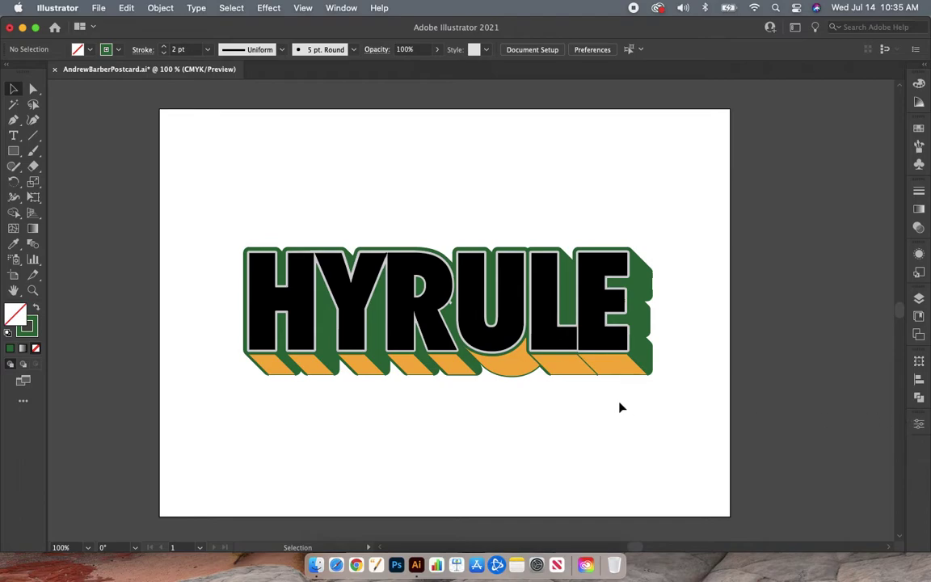
{"action": "key", "text": "super+a"}
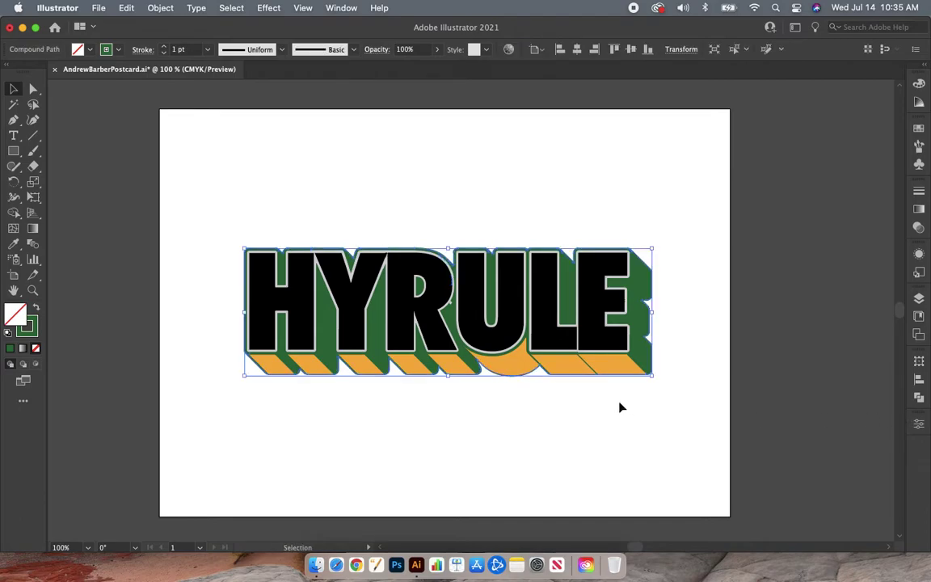
Step: Set the silhouette outline's stroke weight to 4 pt and deselect the artwork
{"action": "left_click", "coordinate": [919, 423]}
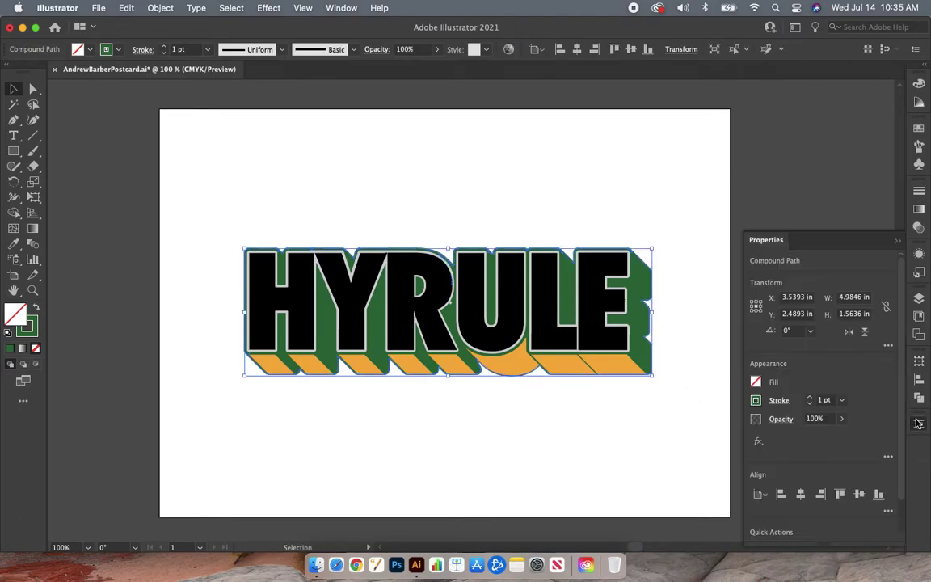
{"action": "left_click", "coordinate": [812, 400]}
{"action": "left_click", "coordinate": [811, 399]}
{"action": "left_click", "coordinate": [811, 400]}
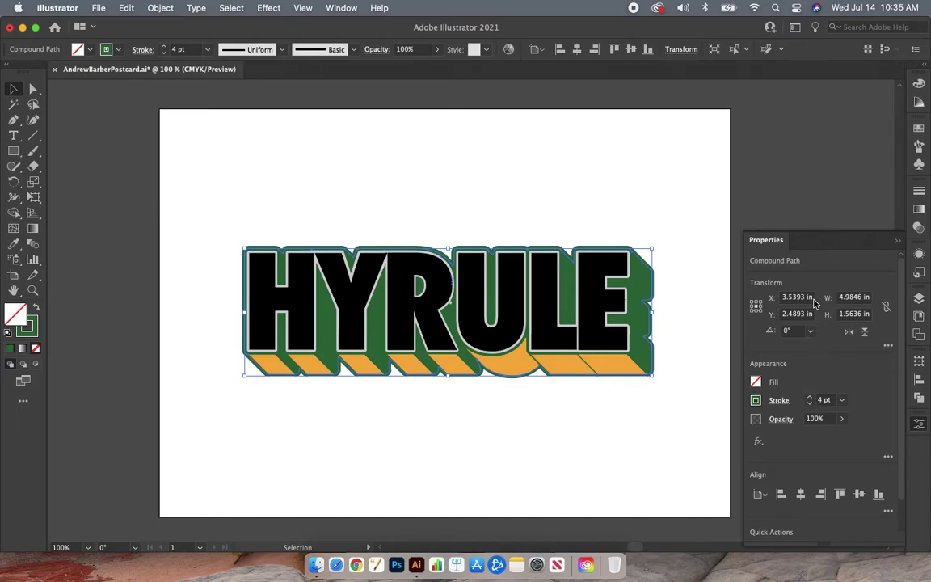
{"action": "left_click", "coordinate": [782, 200]}
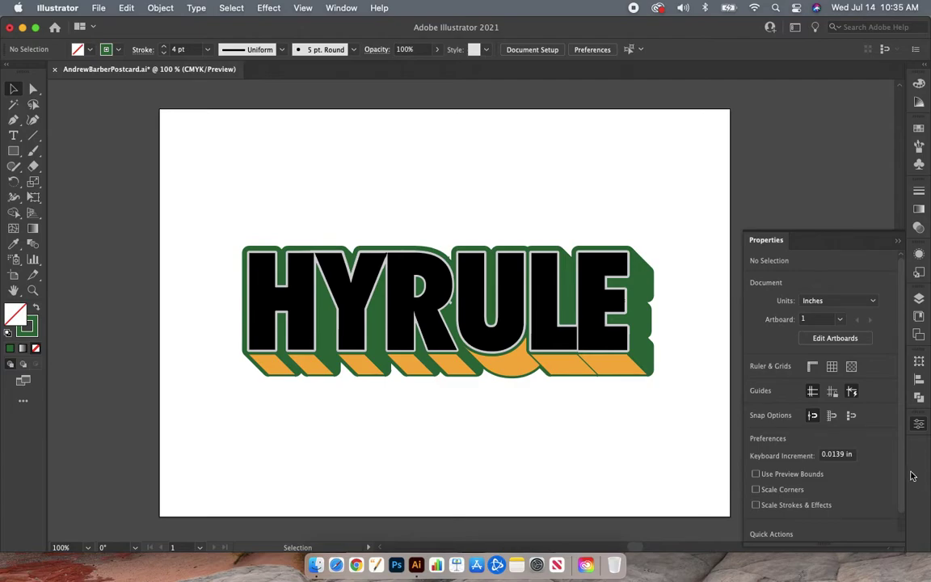
{"action": "left_click", "coordinate": [816, 392]}
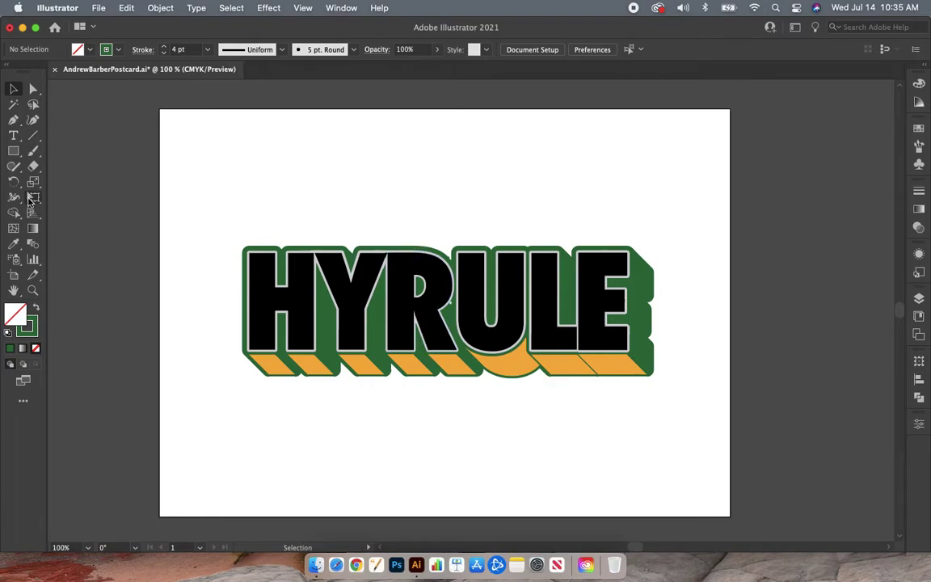
Step: Add a line of point text reading "Greetings from" in the empty area above the HYRULE lettering
{"action": "left_click", "coordinate": [14, 135]}
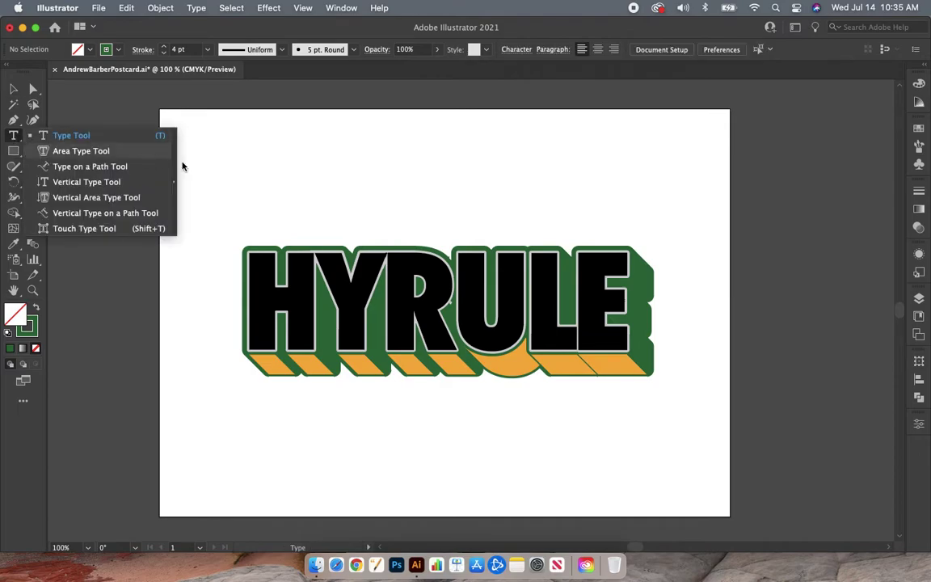
{"action": "left_click", "coordinate": [222, 172]}
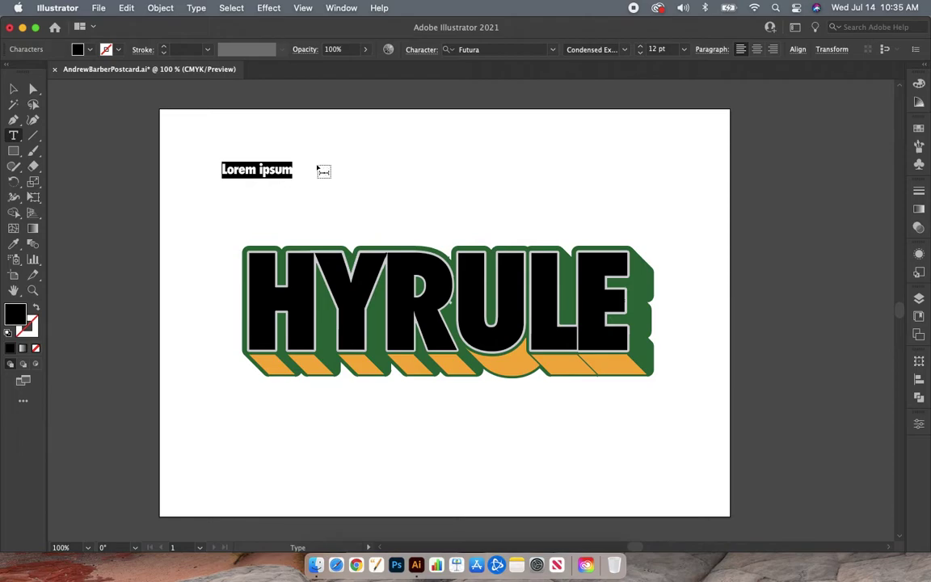
{"action": "type", "text": "Gre"}
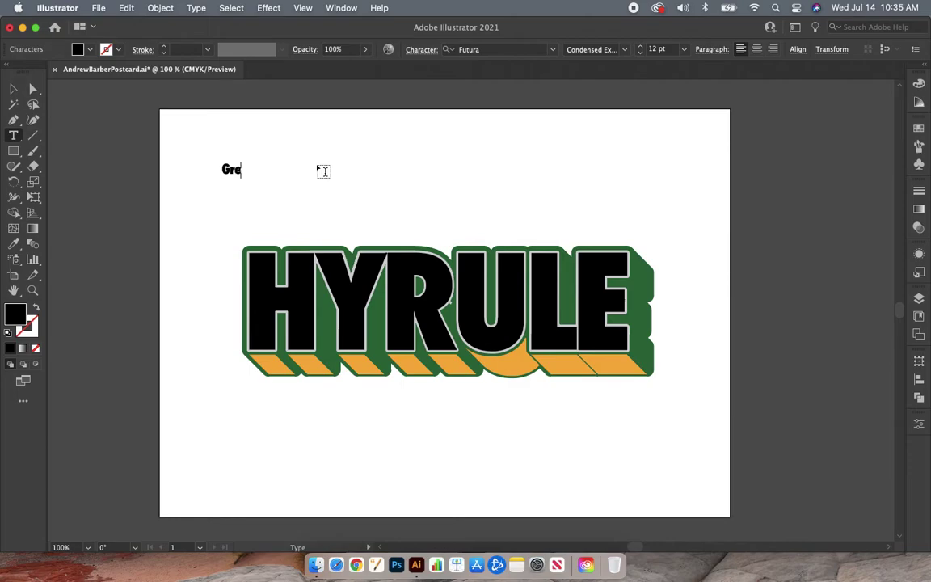
{"action": "type", "text": "etings from"}
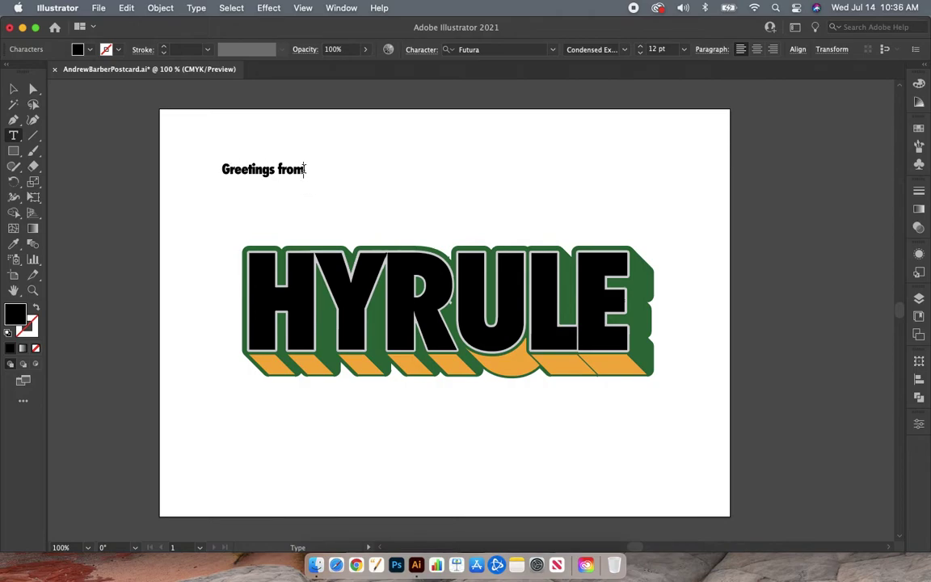
Step: Change the font of the whole "Greetings from" line to SignPainter-HouseScript
{"action": "left_click_drag", "start_coordinate": [304, 165], "coordinate": [218, 153]}
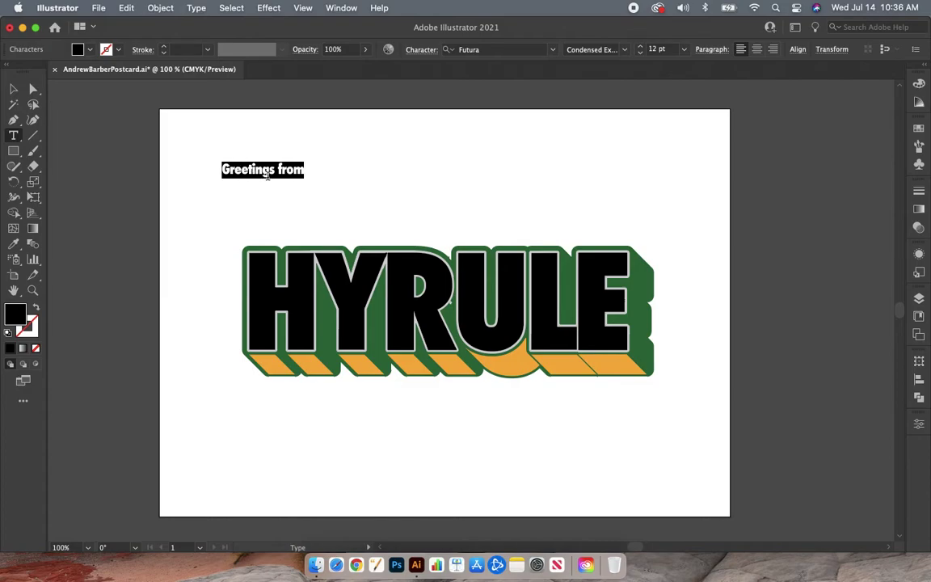
{"action": "left_click", "coordinate": [493, 50]}
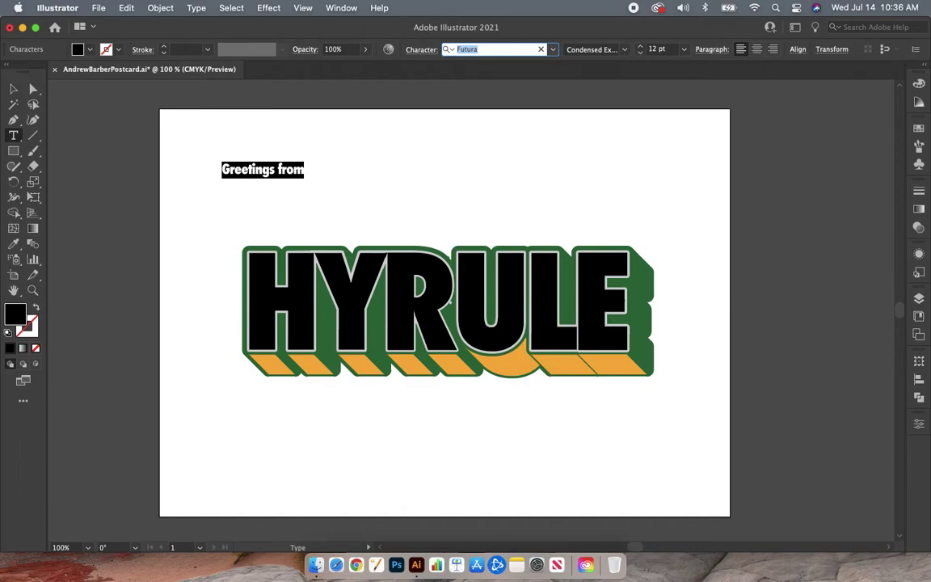
{"action": "type", "text": "sign"}
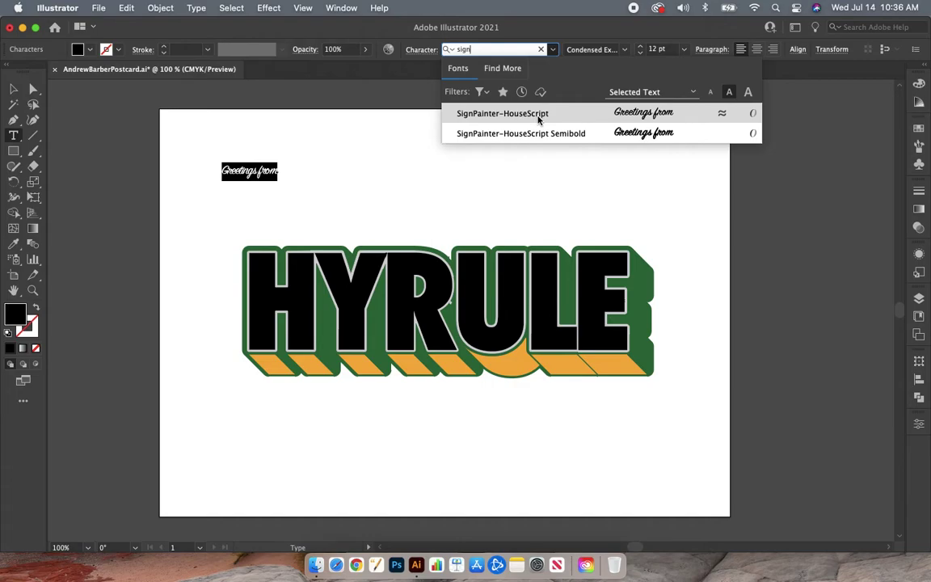
{"action": "left_click", "coordinate": [539, 118]}
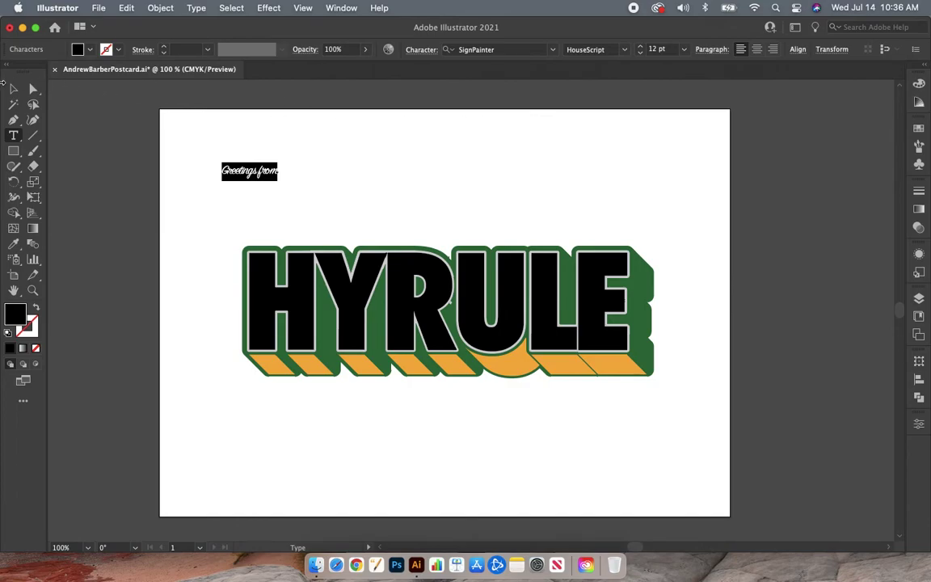
Step: Scale the "Greetings from" text proportionally to about 38 pt and place it just above the start of the HYRULE lettering
{"action": "left_click", "coordinate": [14, 90]}
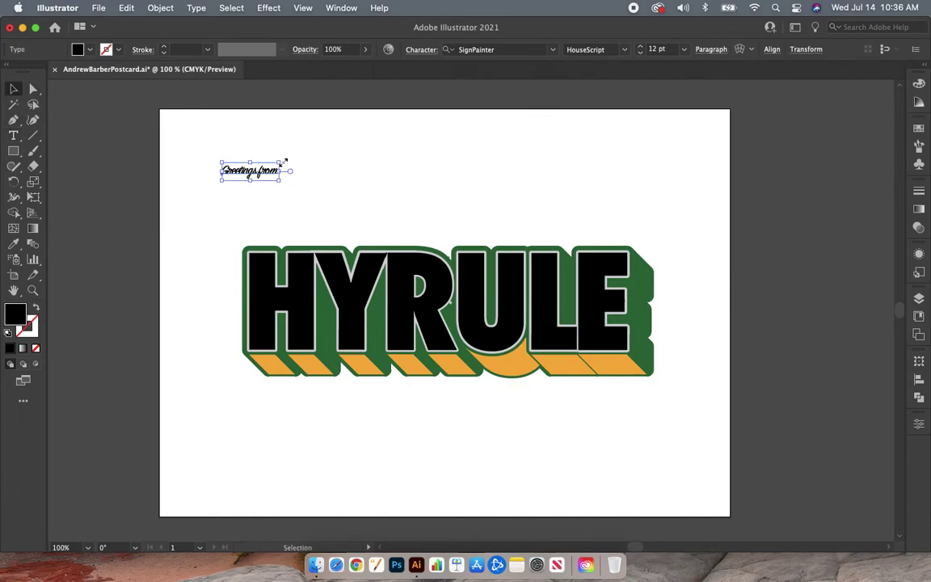
{"action": "key", "text": "shift"}
{"action": "left_click_drag", "start_coordinate": [281, 163], "coordinate": [450, 125]}
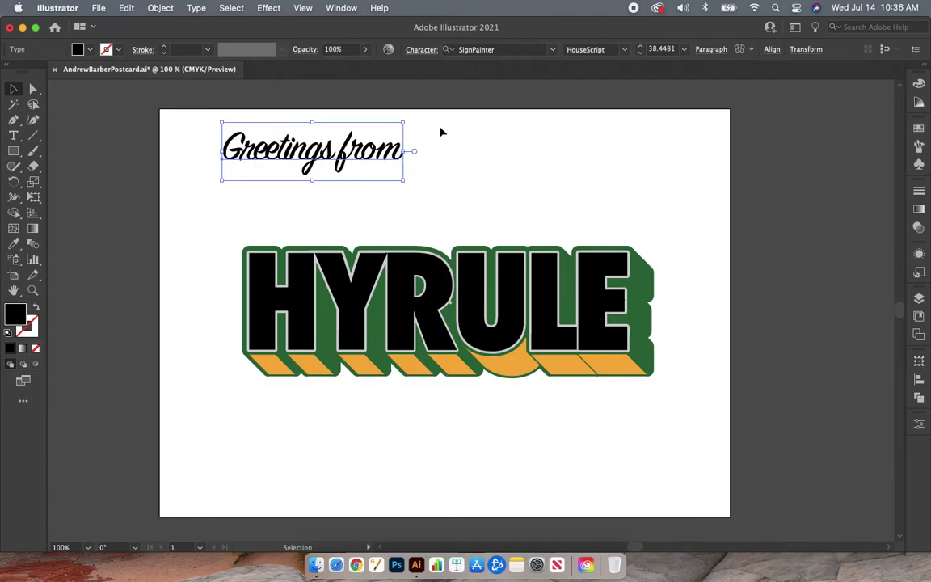
{"action": "left_click_drag", "start_coordinate": [360, 146], "coordinate": [365, 209]}
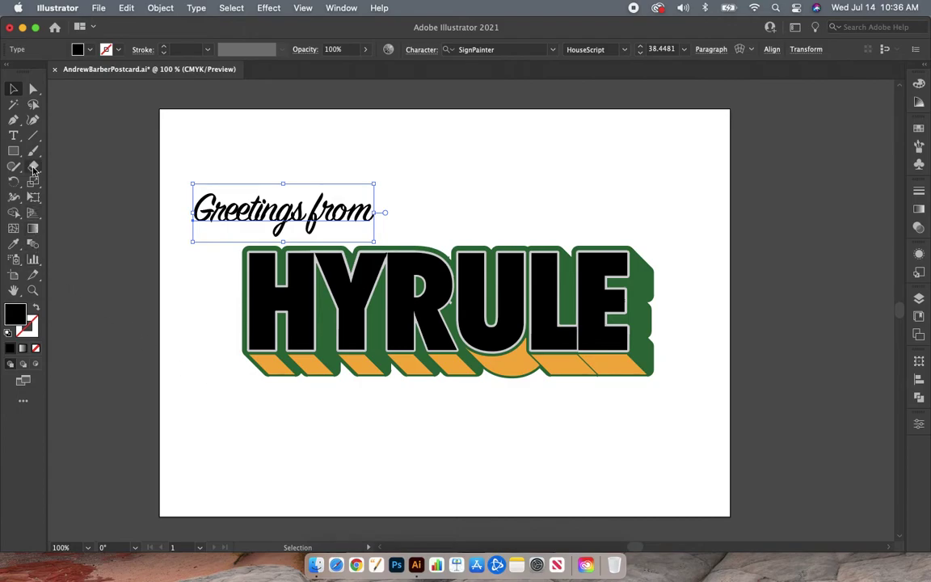
Step: Append three periods to the greeting so it reads "Greetings from..." and deselect it
{"action": "left_click", "coordinate": [13, 138]}
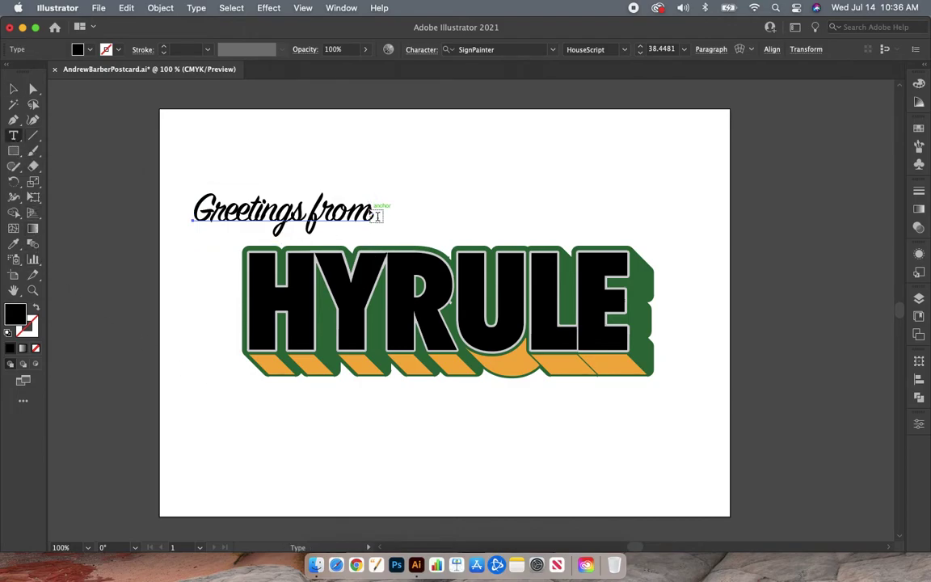
{"action": "left_click", "coordinate": [371, 209]}
{"action": "key", "text": "BackSpace"}
{"action": "left_click", "coordinate": [368, 210]}
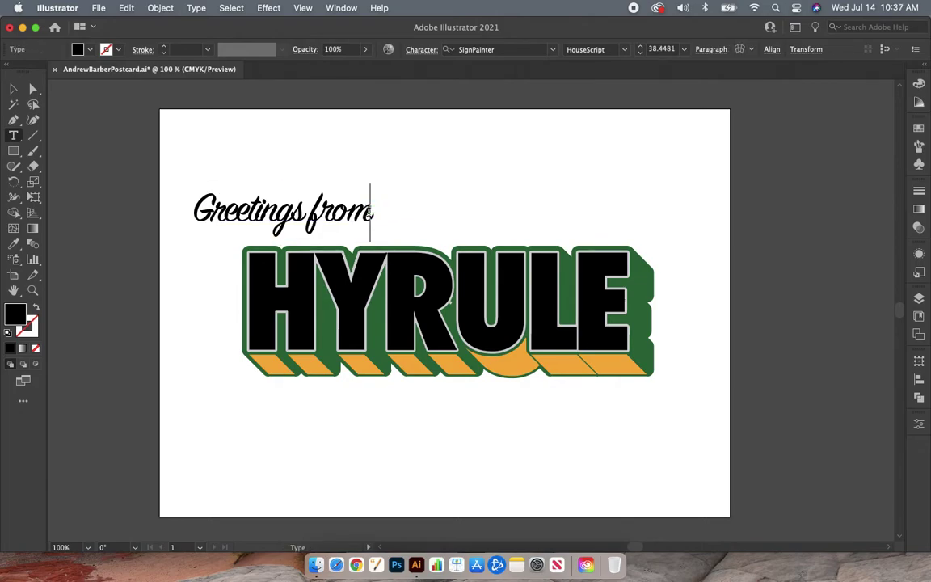
{"action": "type", "text": "."}
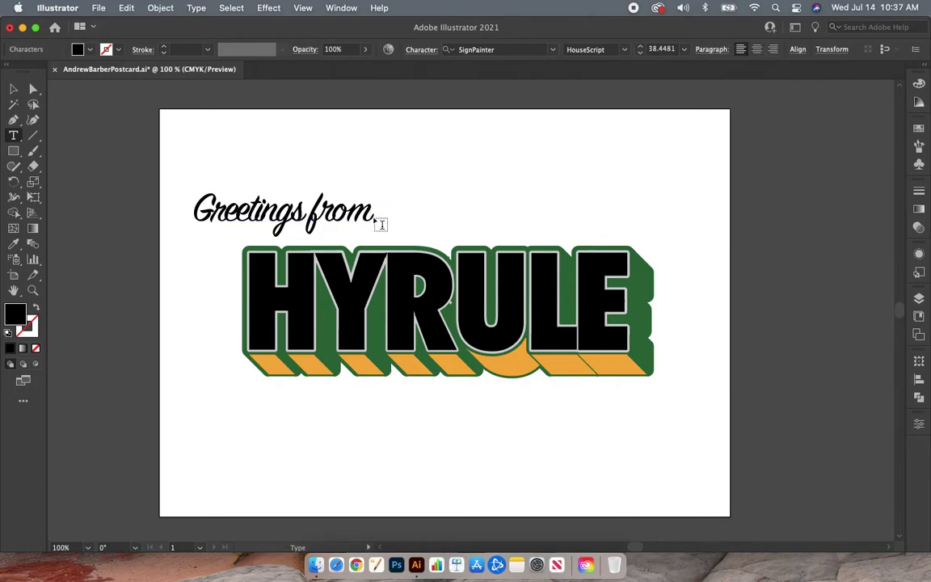
{"action": "type", "text": ".."}
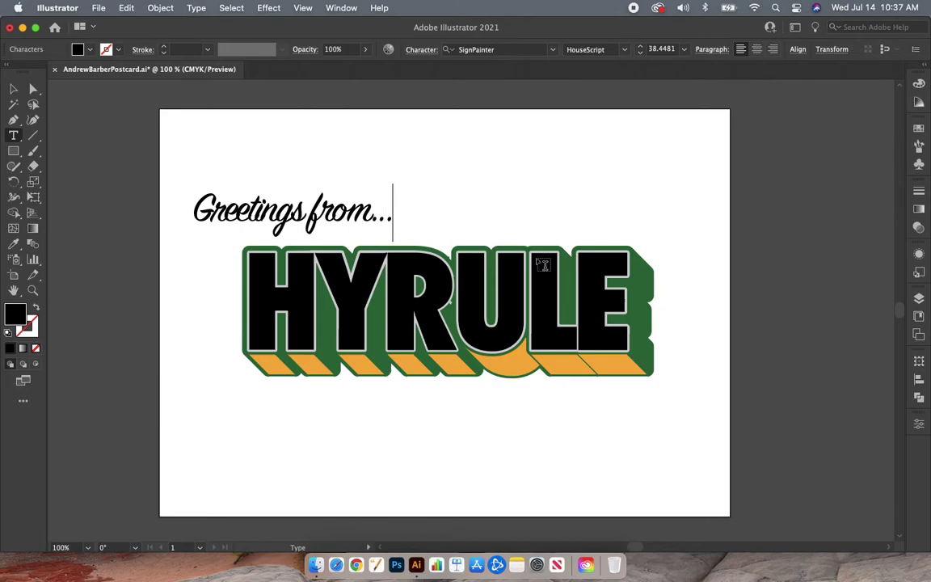
{"action": "left_click", "coordinate": [13, 87]}
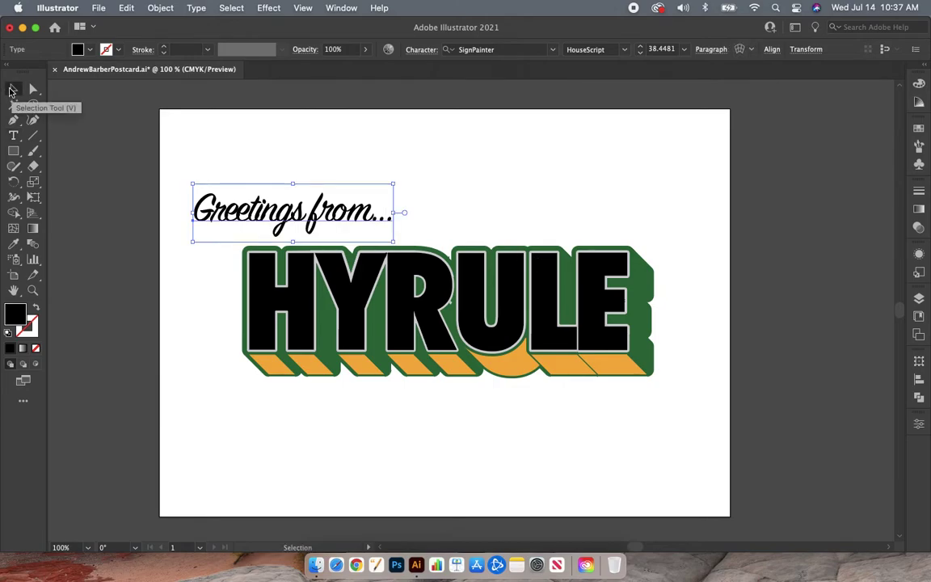
{"action": "left_click", "coordinate": [143, 129]}
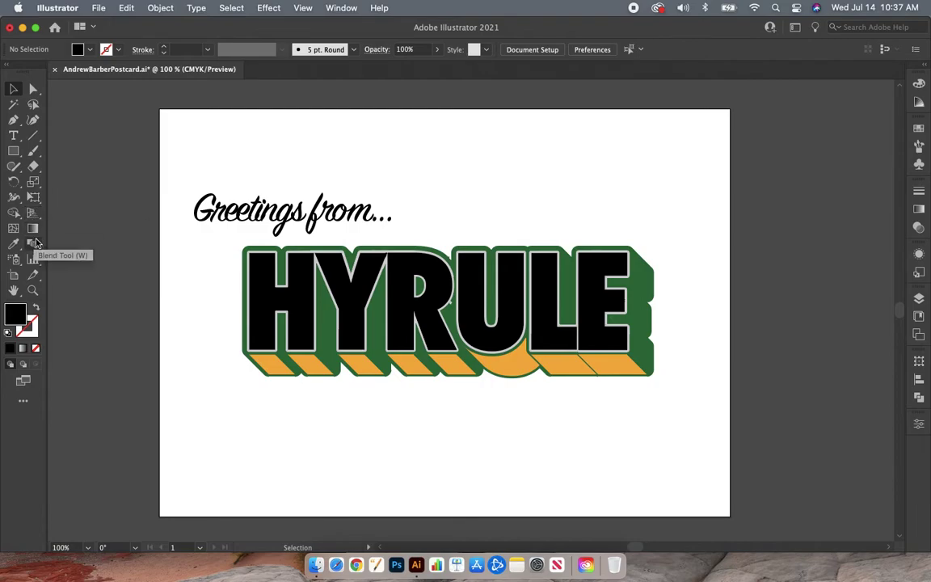
Step: Add a second line of point text reading "land of the tri-force" below the HYRULE lettering
{"action": "left_click", "coordinate": [13, 135]}
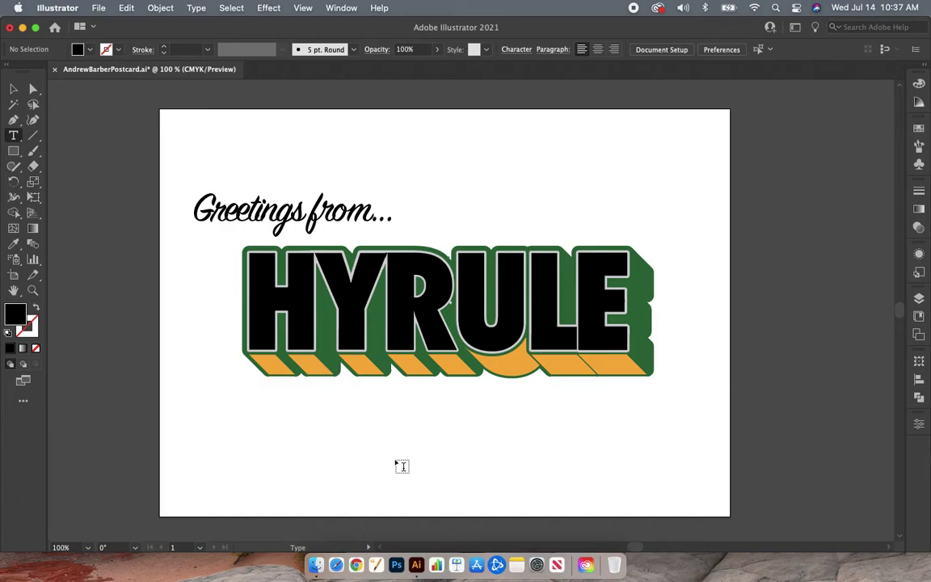
{"action": "left_click", "coordinate": [397, 462]}
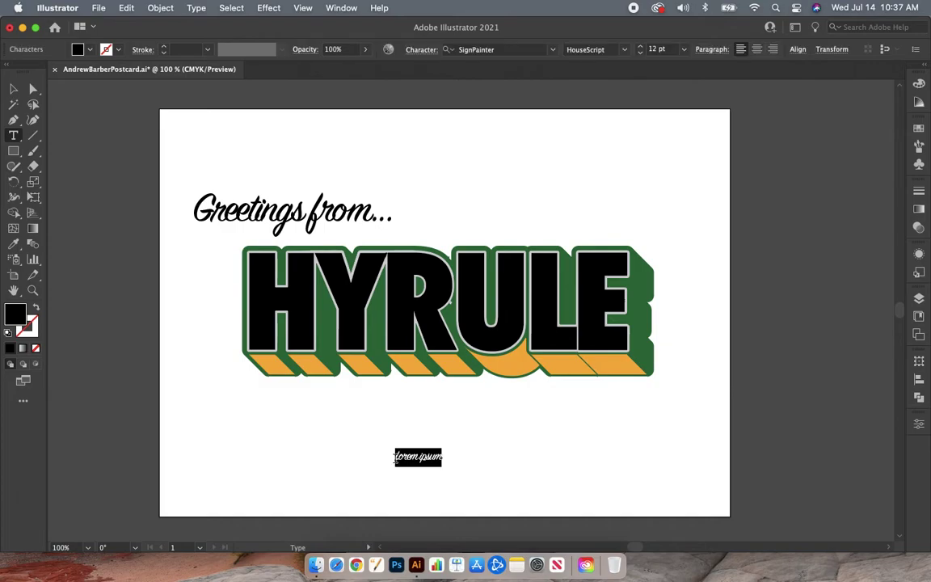
{"action": "type", "text": "T"}
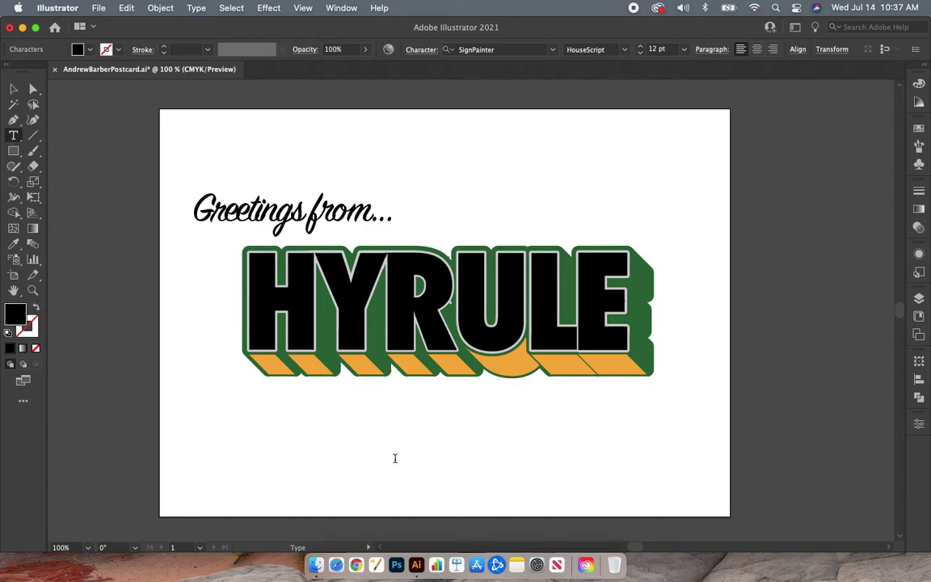
{"action": "left_click", "coordinate": [395, 459]}
{"action": "type", "text": "Land of the tri-force"}
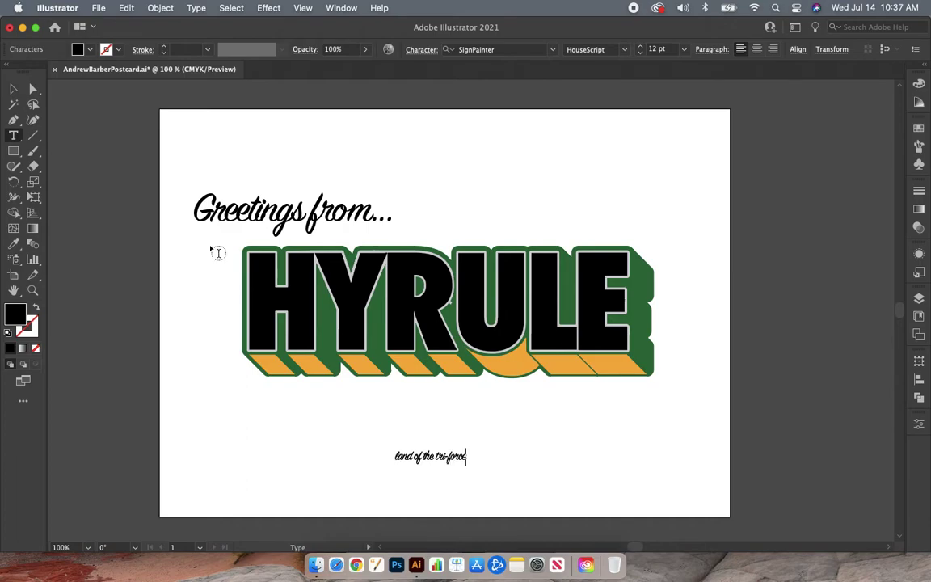
Step: Scale the "land of the tri-force" text to about 43 pt and place it beneath the right end of HYRULE, then deselect it
{"action": "left_click", "coordinate": [13, 88]}
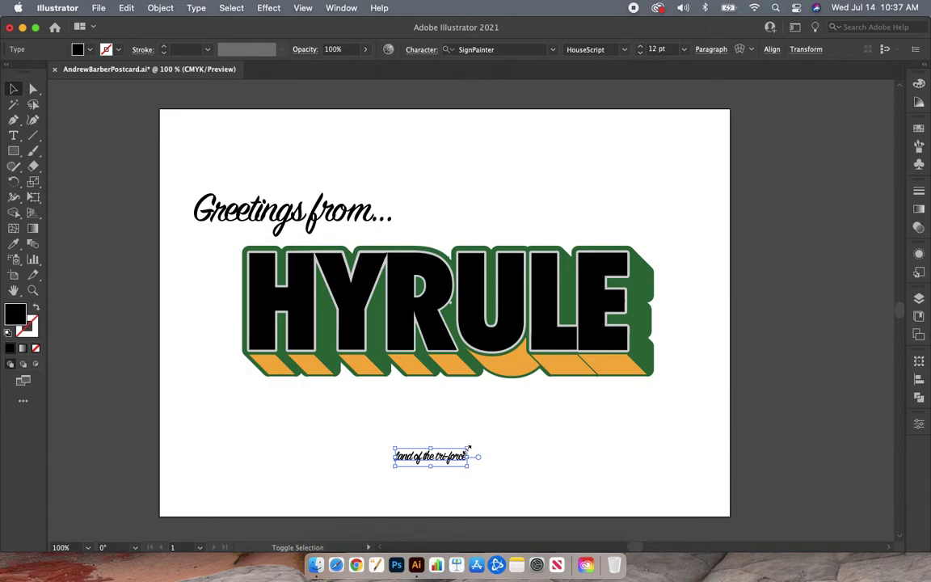
{"action": "left_click_drag", "start_coordinate": [467, 447], "coordinate": [665, 395]}
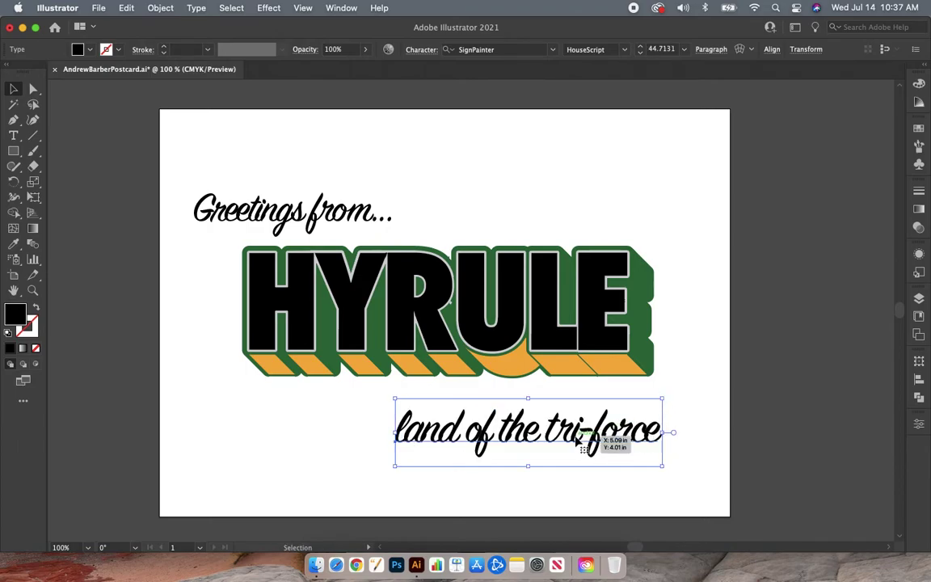
{"action": "left_click_drag", "start_coordinate": [579, 437], "coordinate": [619, 417]}
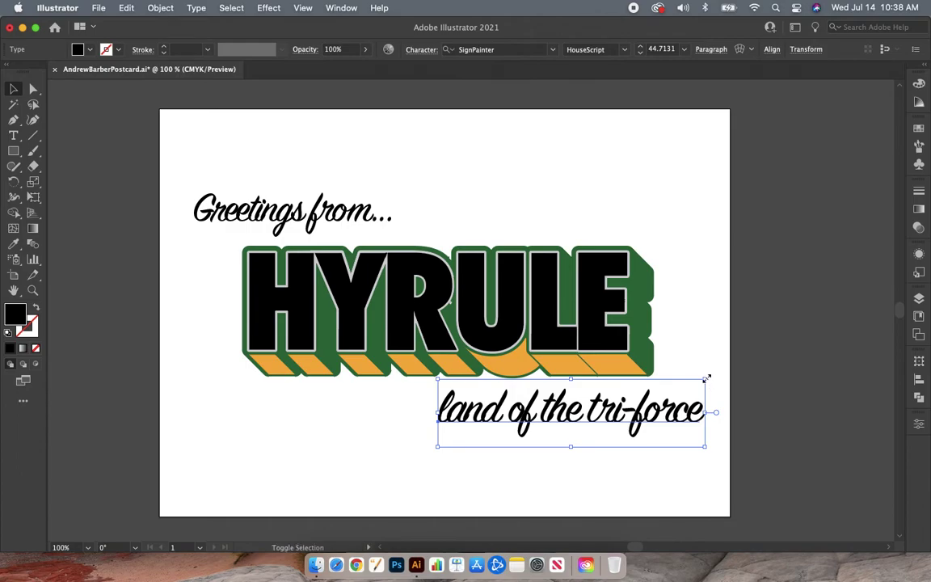
{"action": "left_click_drag", "start_coordinate": [707, 378], "coordinate": [694, 381]}
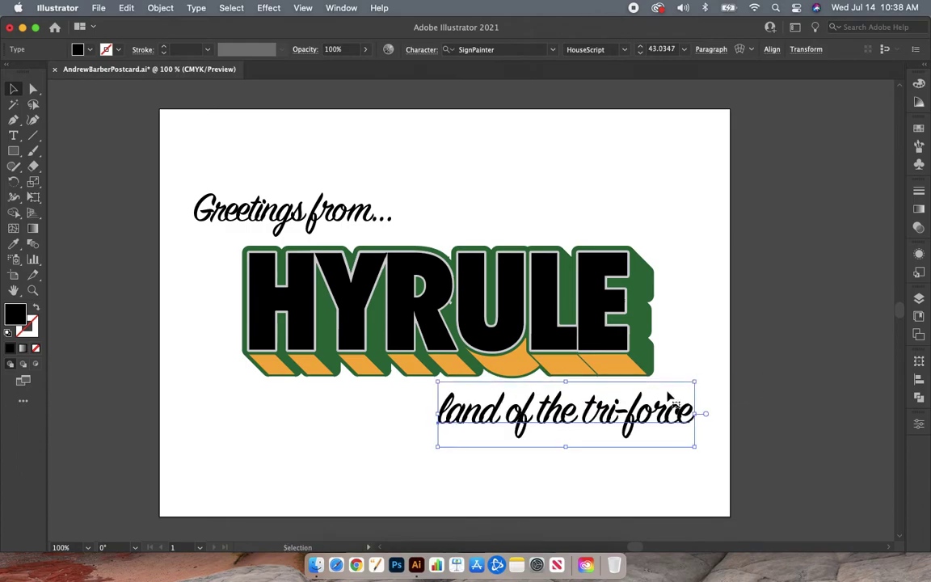
{"action": "left_click_drag", "start_coordinate": [636, 416], "coordinate": [648, 413]}
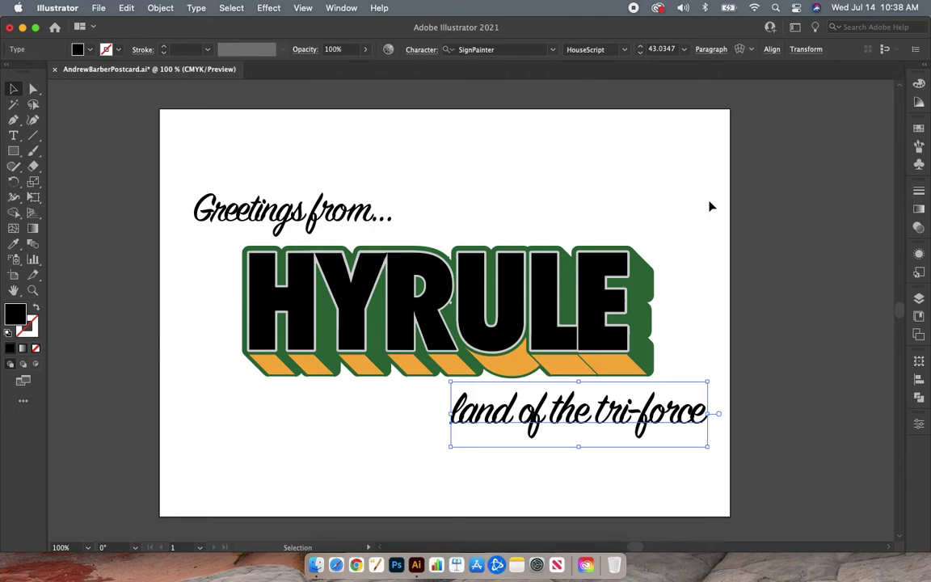
{"action": "left_click", "coordinate": [122, 233]}
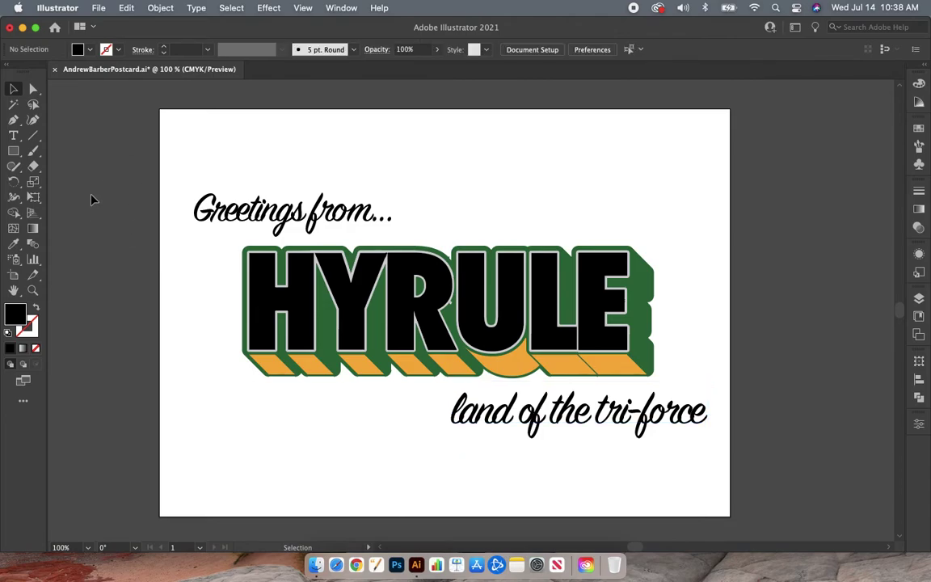
Step: Apply an envelope distort warp to the lettering and both text lines together, using the horizontal Rise style with a 30% bend
{"action": "left_click_drag", "start_coordinate": [137, 148], "coordinate": [766, 468]}
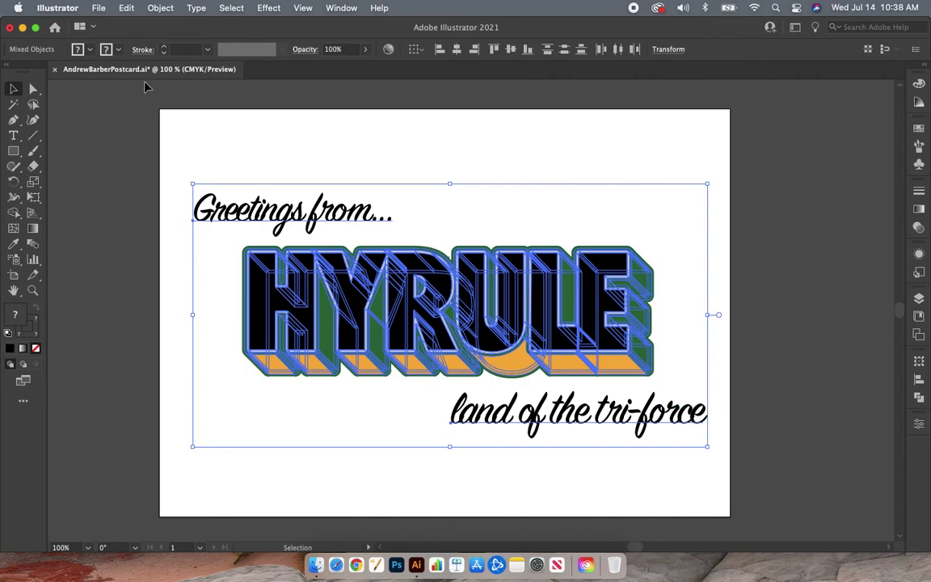
{"action": "left_click", "coordinate": [158, 9]}
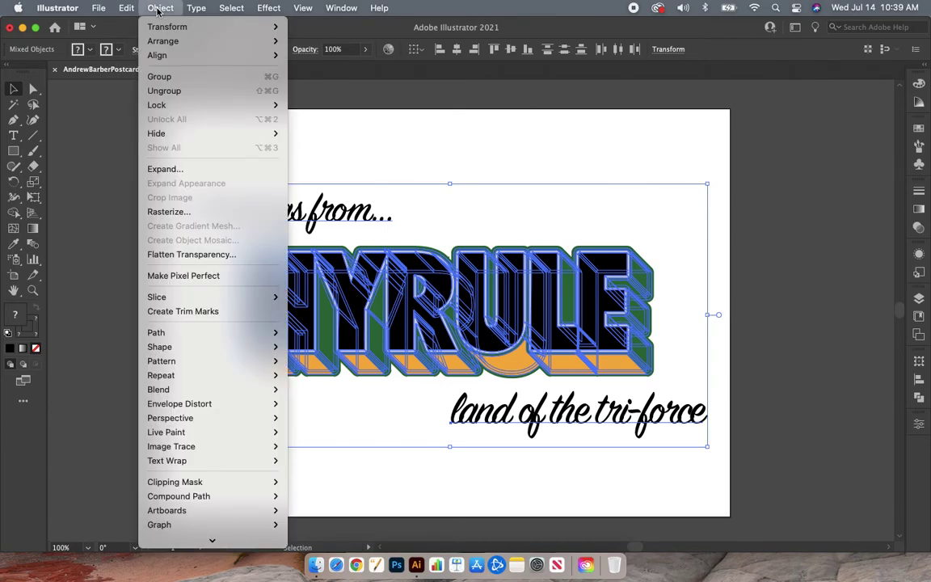
{"action": "mouse_move", "coordinate": [187, 402]}
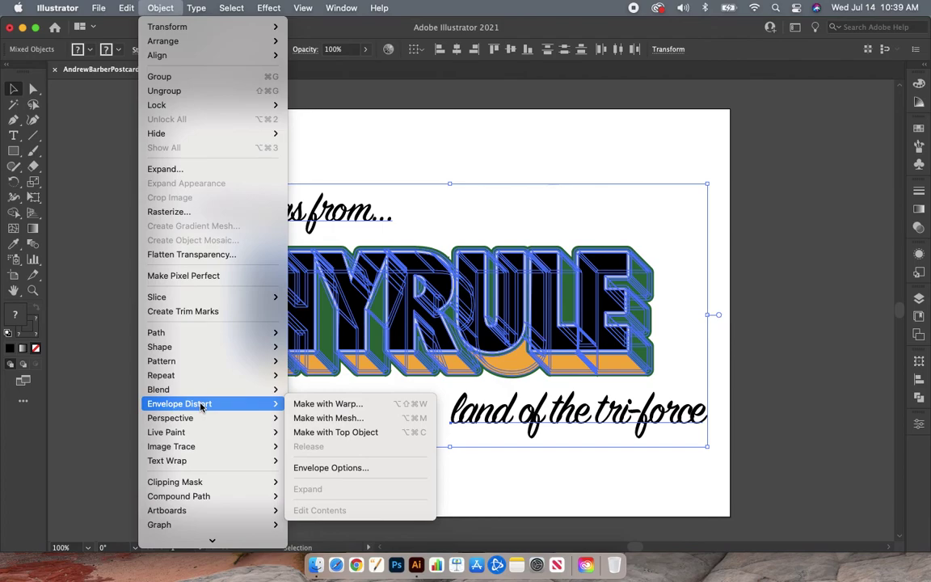
{"action": "left_click", "coordinate": [352, 404]}
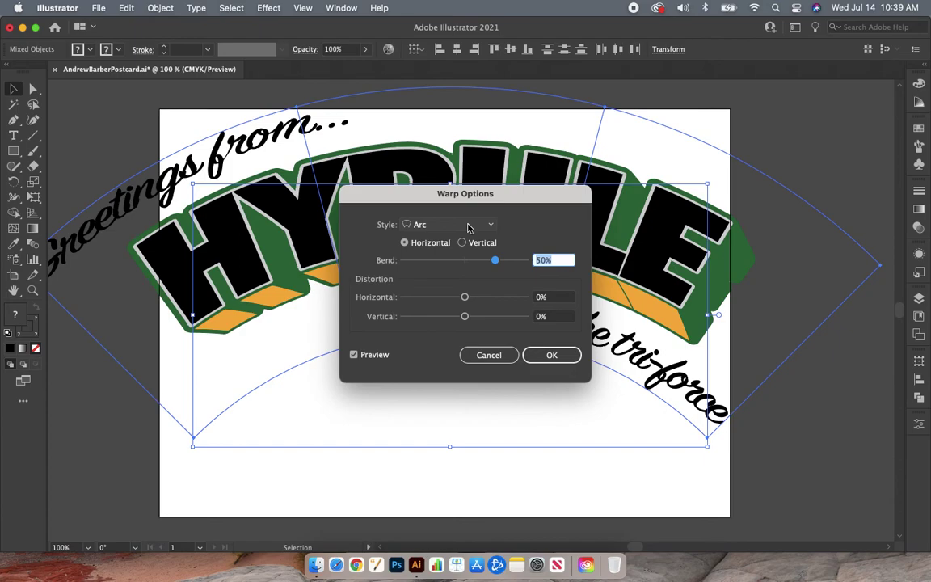
{"action": "left_click_drag", "start_coordinate": [523, 201], "coordinate": [651, 264]}
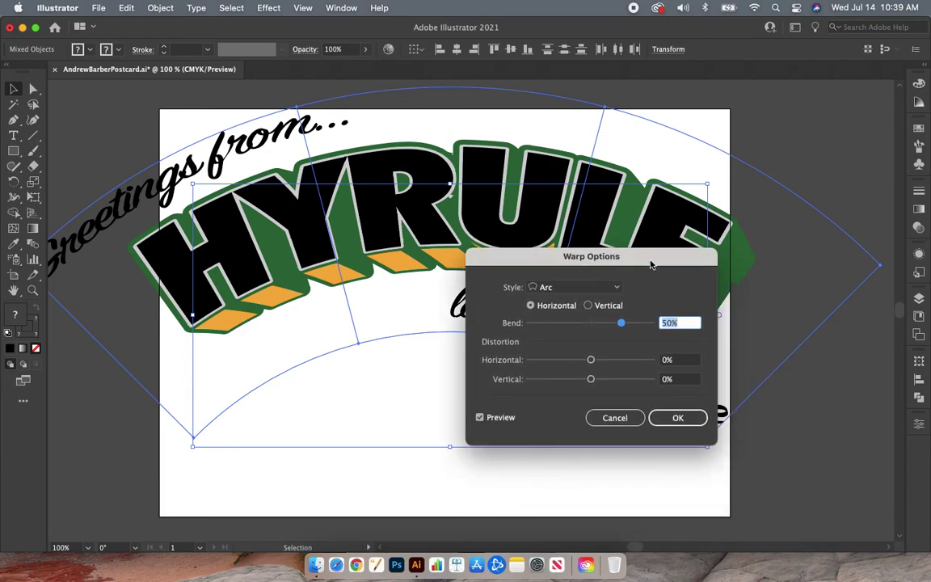
{"action": "left_click", "coordinate": [614, 290]}
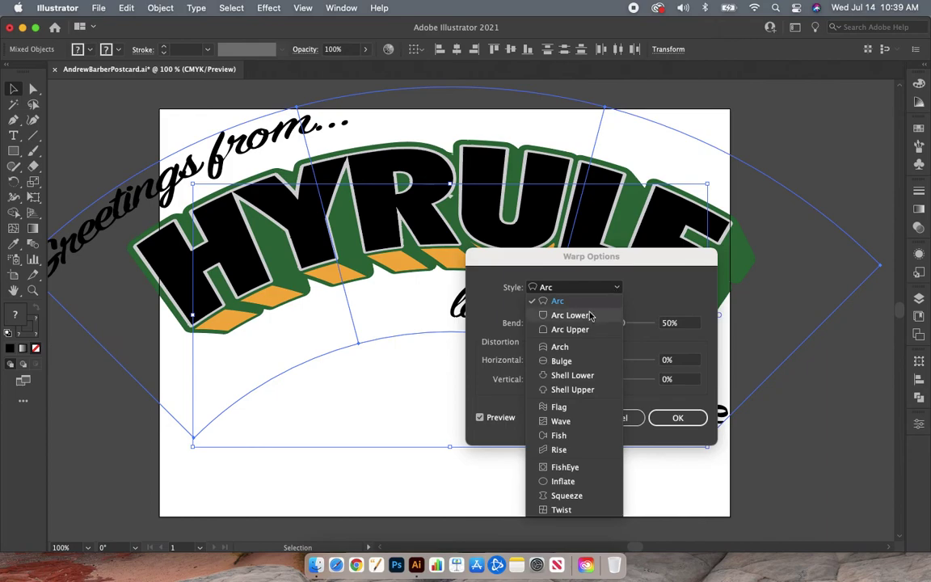
{"action": "left_click", "coordinate": [559, 450]}
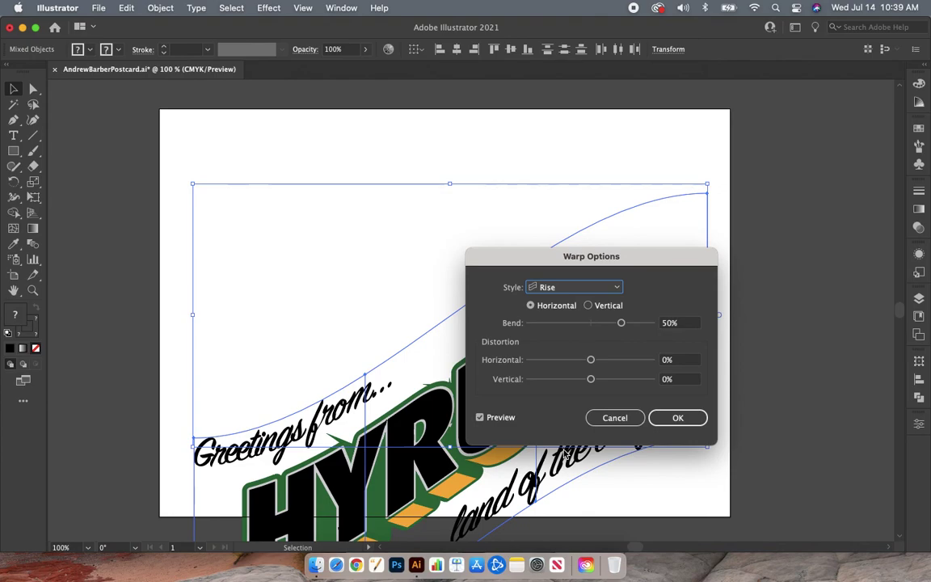
{"action": "left_click", "coordinate": [677, 323]}
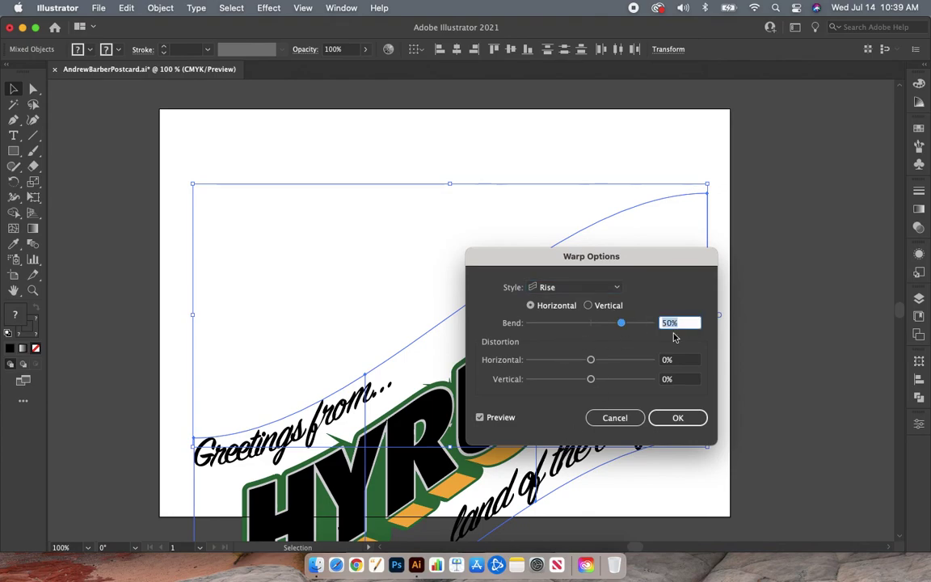
{"action": "type", "text": "30"}
{"action": "key", "text": "Return"}
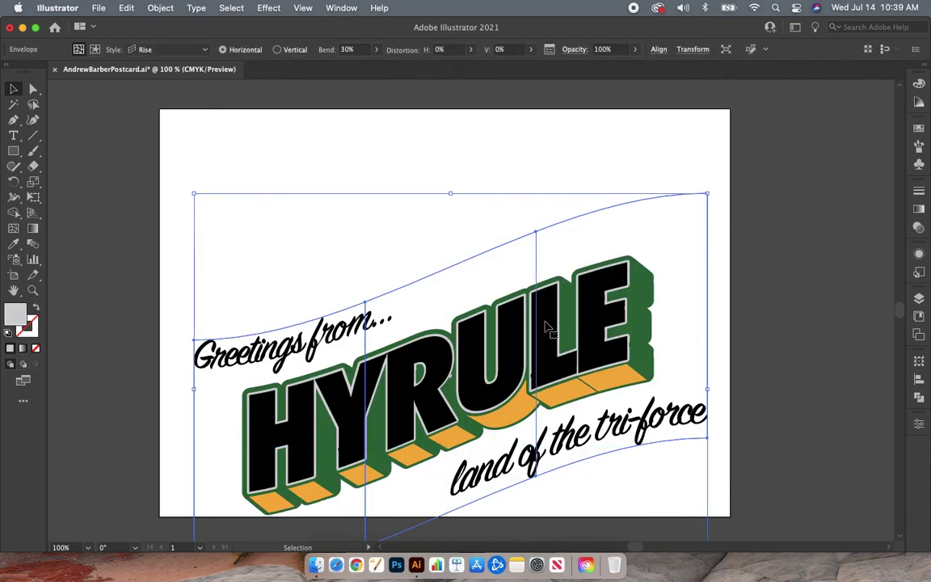
Step: Move the warped artwork up to centre it on the artboard, deselect it, and save the document
{"action": "left_click_drag", "start_coordinate": [508, 402], "coordinate": [500, 326]}
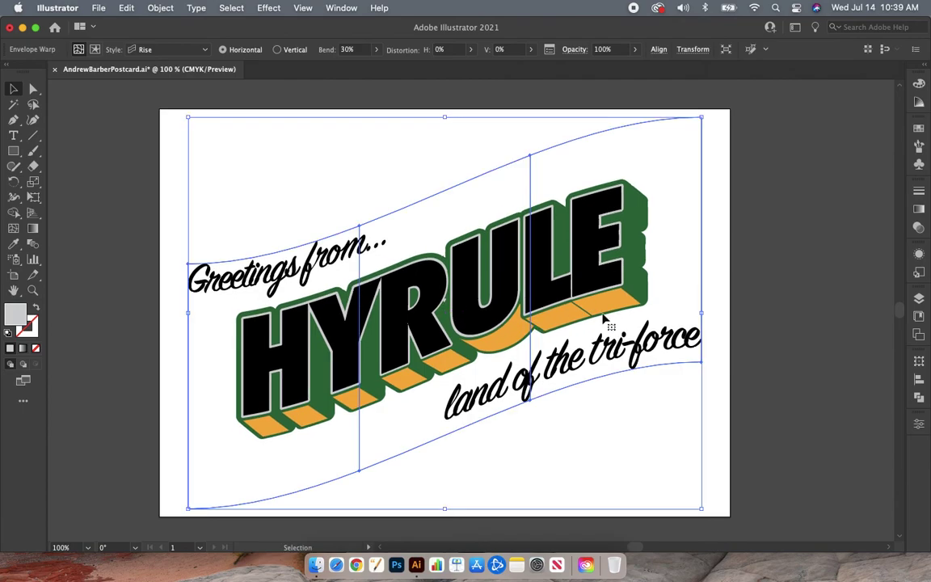
{"action": "left_click", "coordinate": [800, 278]}
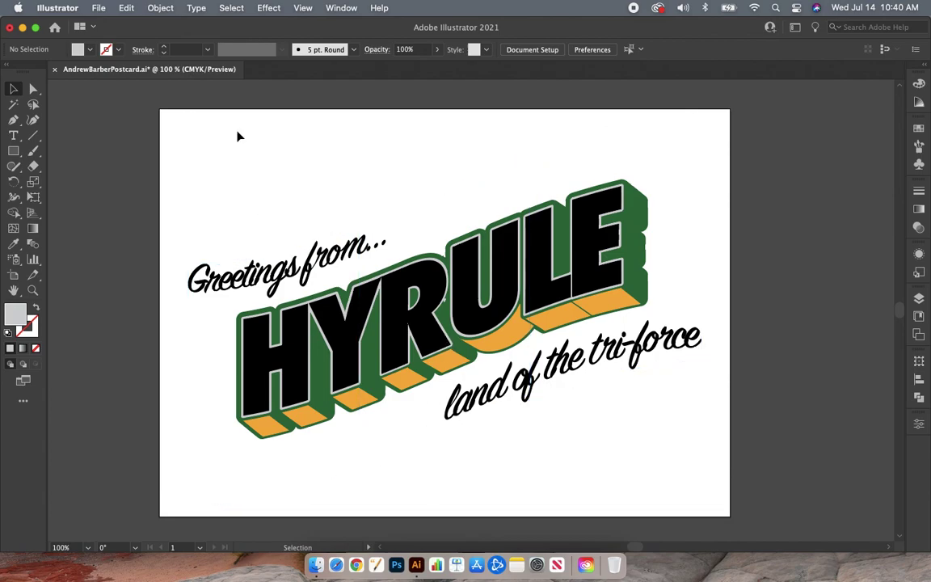
{"action": "left_click", "coordinate": [91, 8]}
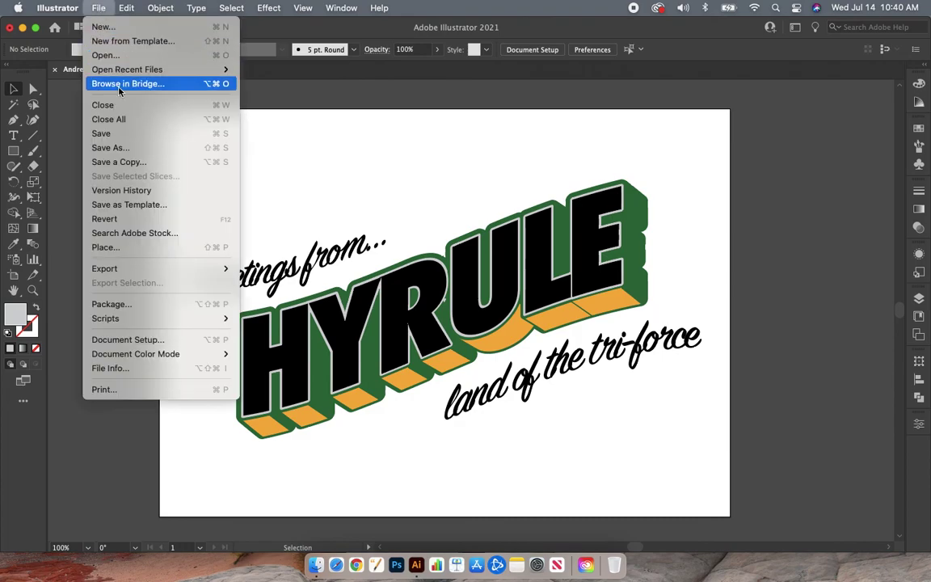
{"action": "left_click", "coordinate": [113, 134]}
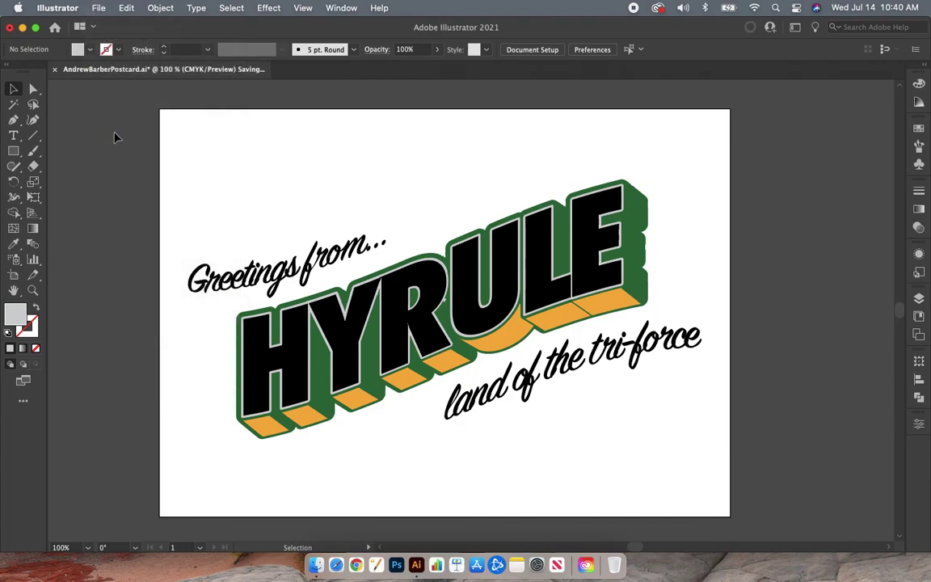